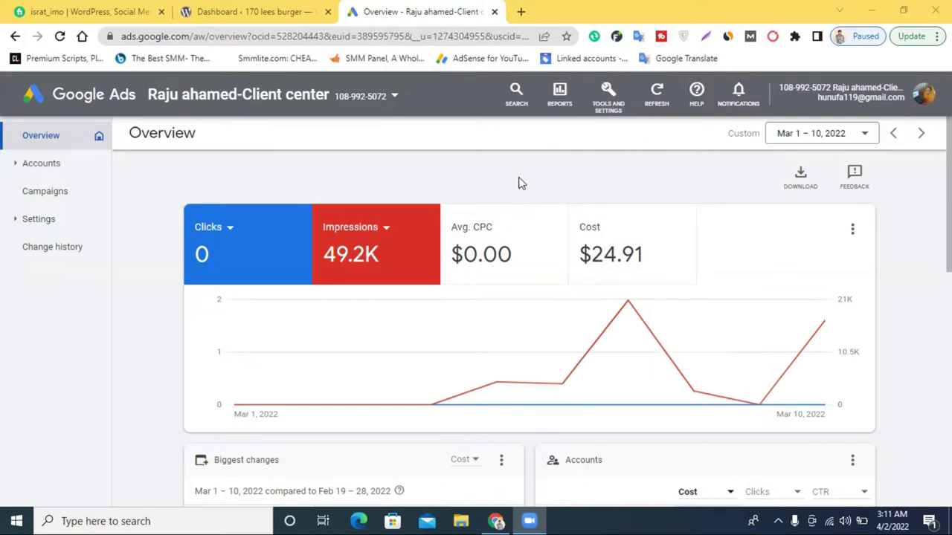
Open the Conversions tool and start a new conversion action.
scroll(503, 255, "down", 3)
scroll(513, 264, "up", 3)
left_click(608, 95)
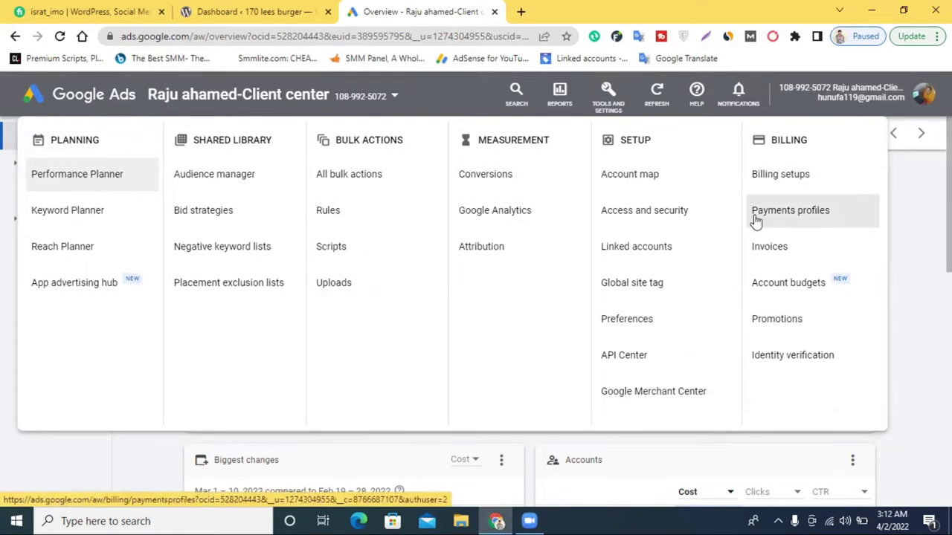
left_click(490, 182)
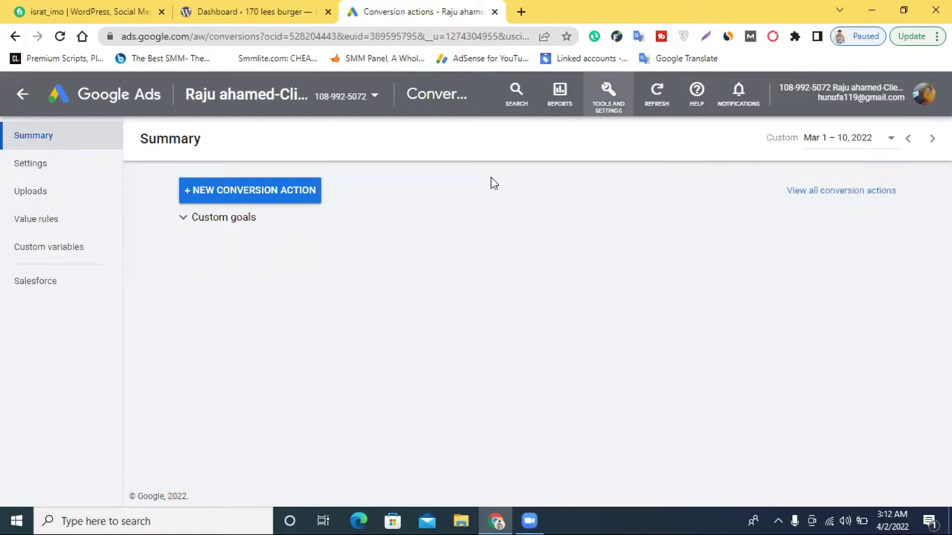
left_click(183, 223)
left_click(240, 195)
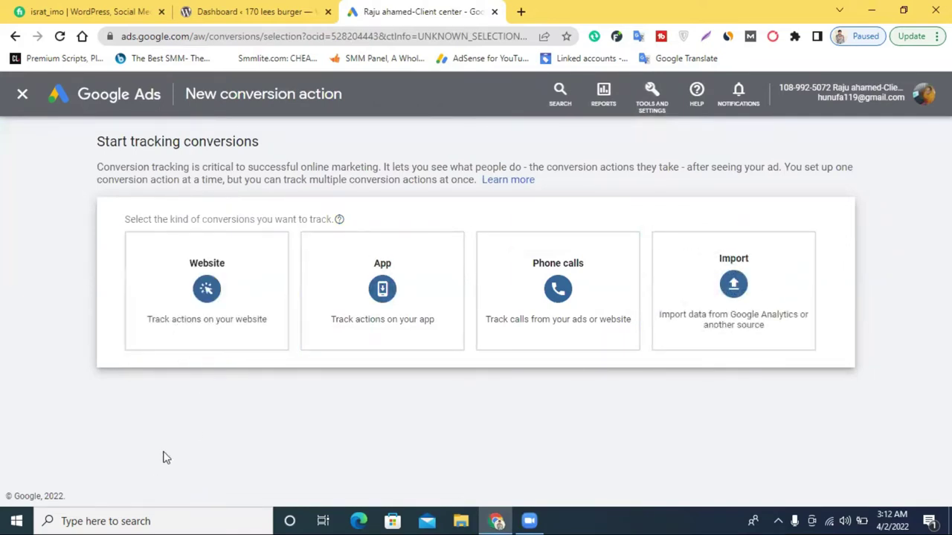
Select Website as the kind of conversion to track.
mouse_move(166, 305)
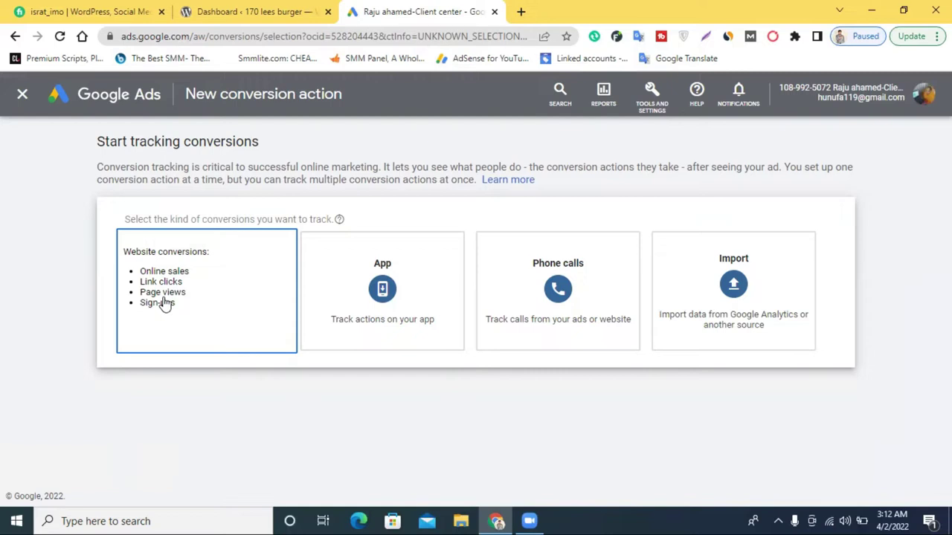
left_click(185, 319)
left_click(145, 305)
left_click(187, 275)
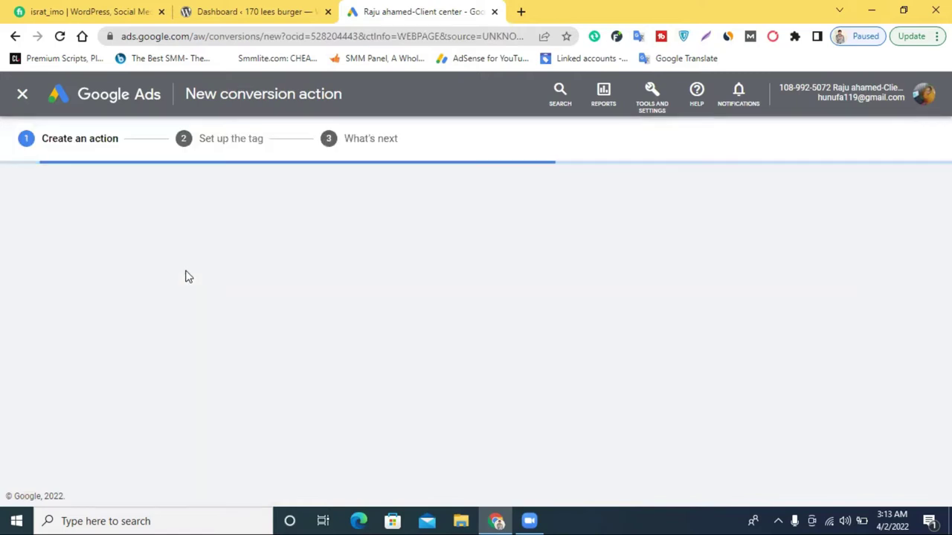
Set the goal category of the website conversion action to Purchase.
scroll(350, 265, "down", 1)
scroll(350, 265, "up", 1)
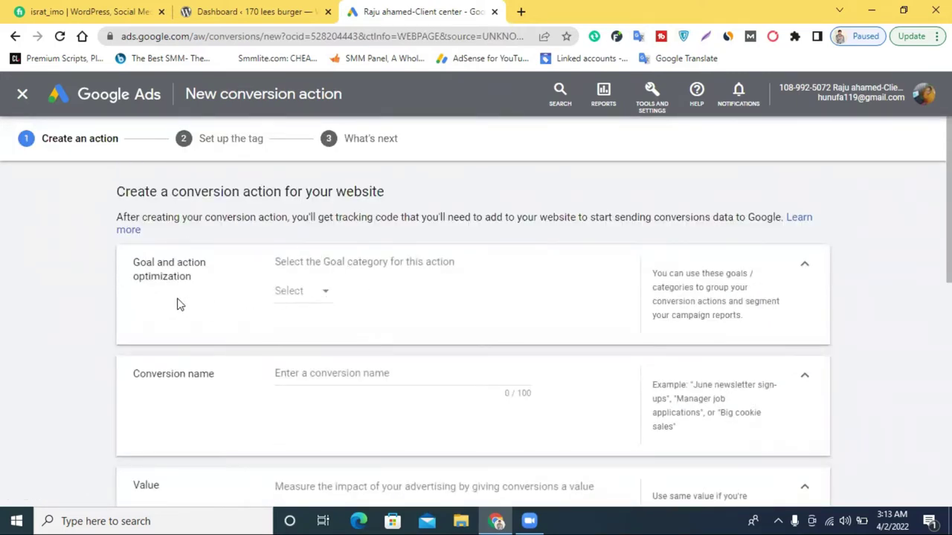
left_click(319, 294)
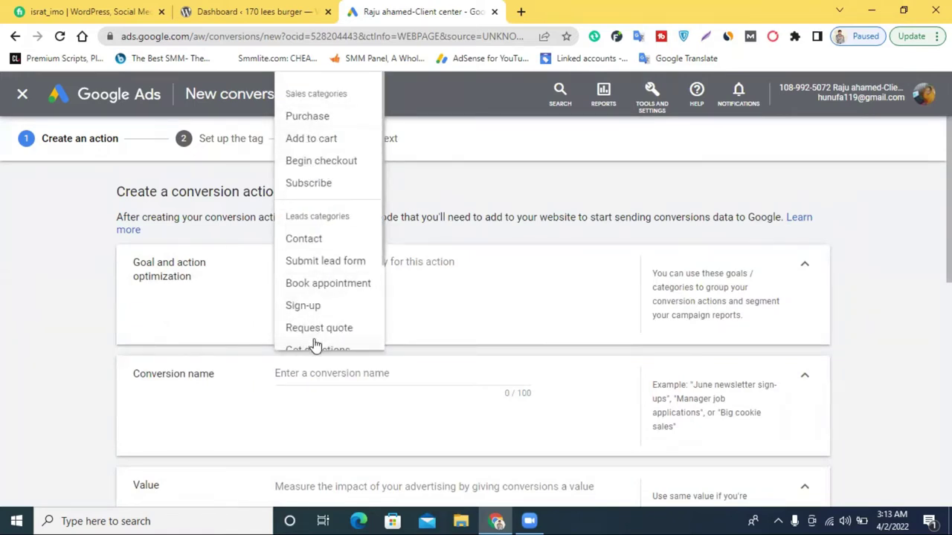
scroll(307, 196, "down", 1)
scroll(315, 123, "up", 1)
scroll(329, 301, "down", 1)
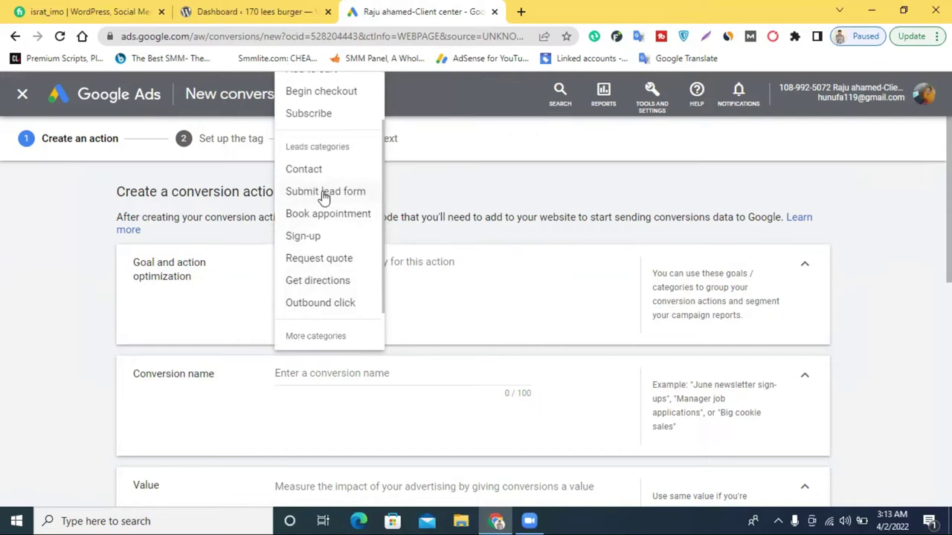
scroll(327, 201, "up", 1)
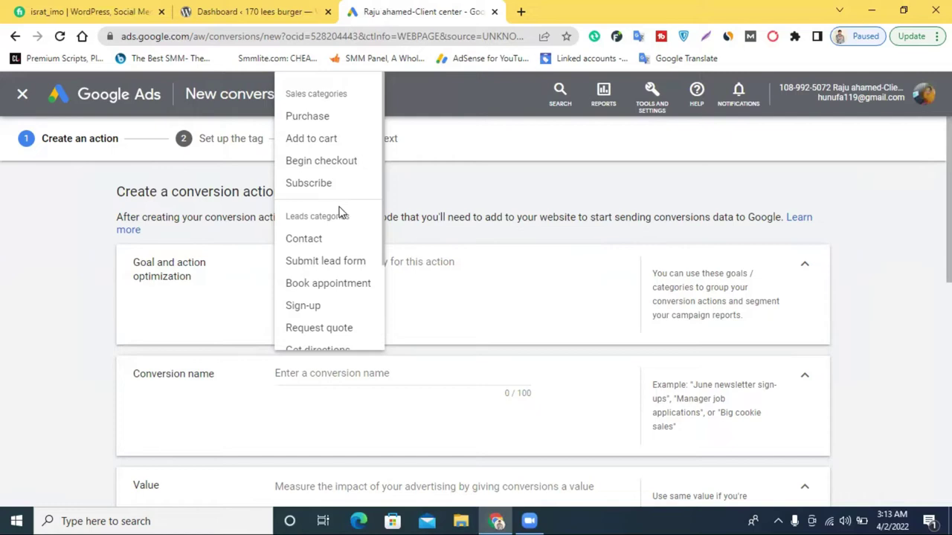
left_click(308, 119)
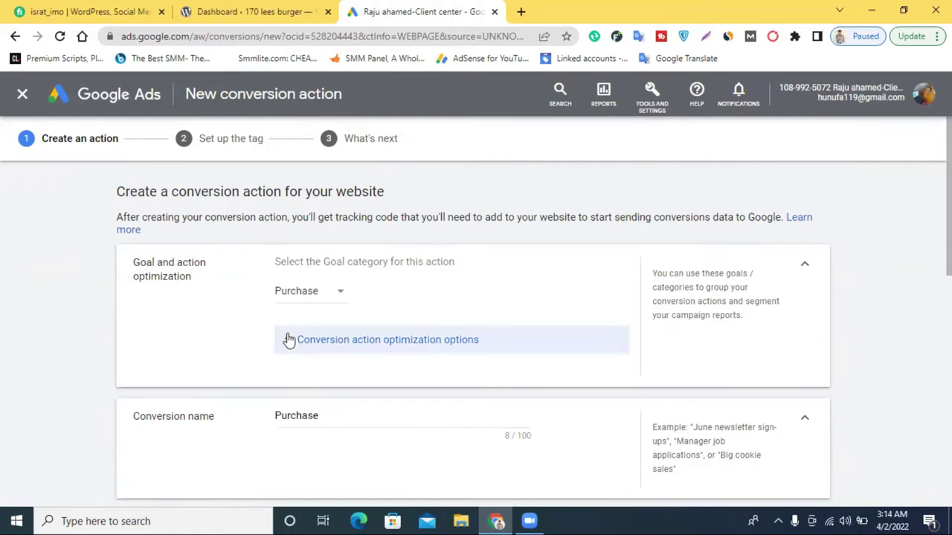
left_click(298, 300)
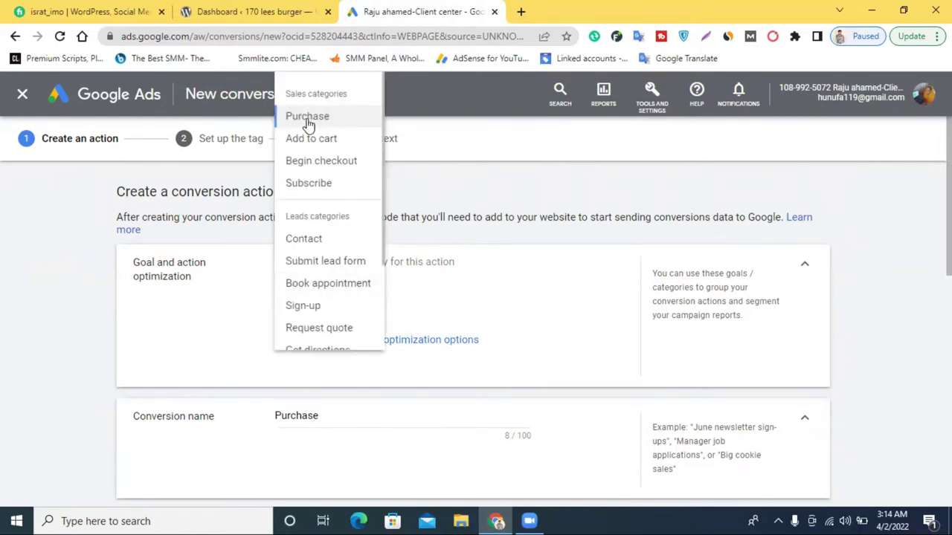
left_click(307, 119)
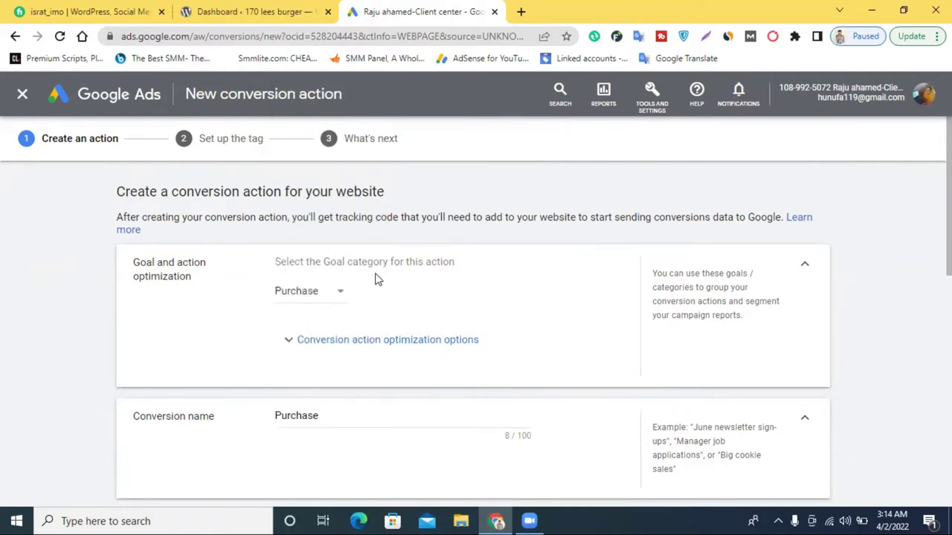
Review the conversion action optimization options for the Purchase goal and collapse them again.
scroll(309, 264, "down", 1)
left_click(293, 275)
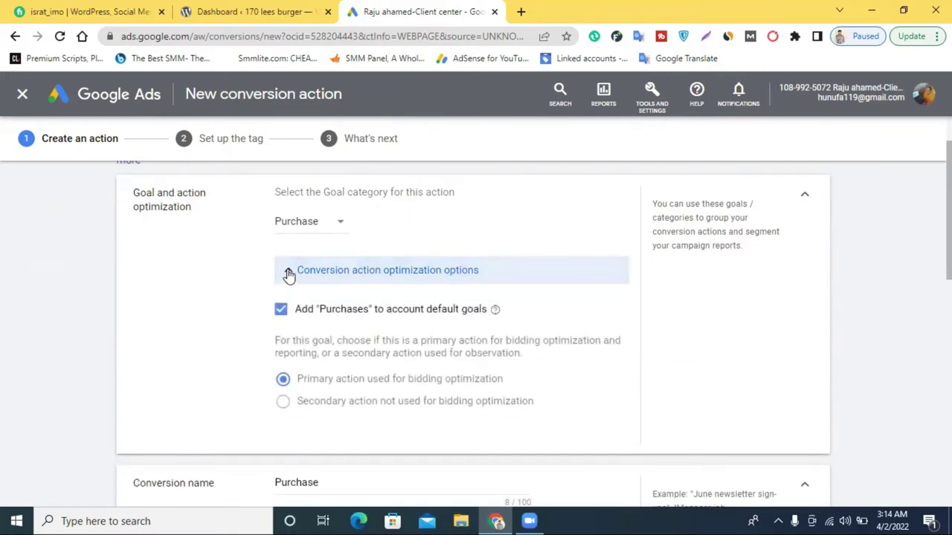
left_click(288, 274)
Rename the conversion to "Purchase tracking".
scroll(286, 283, "down", 1)
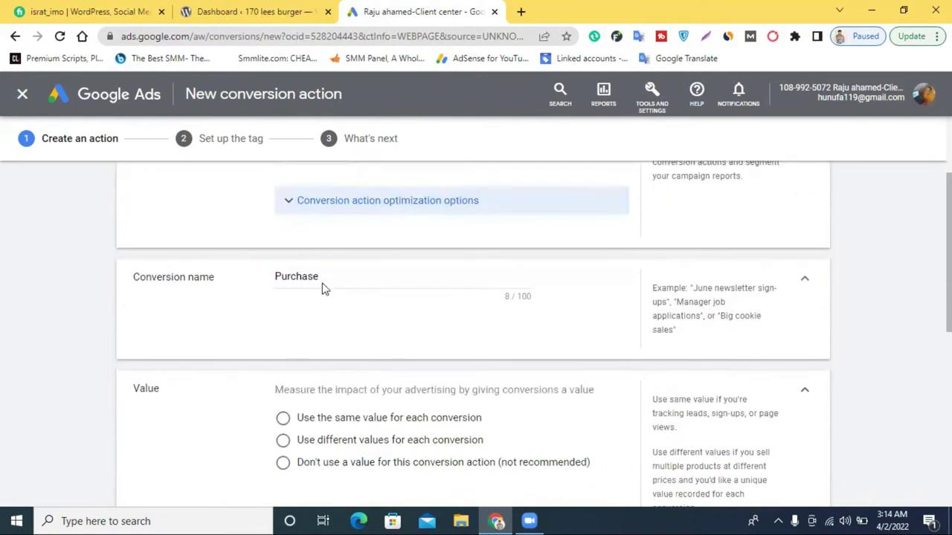
scroll(353, 275, "down", 1)
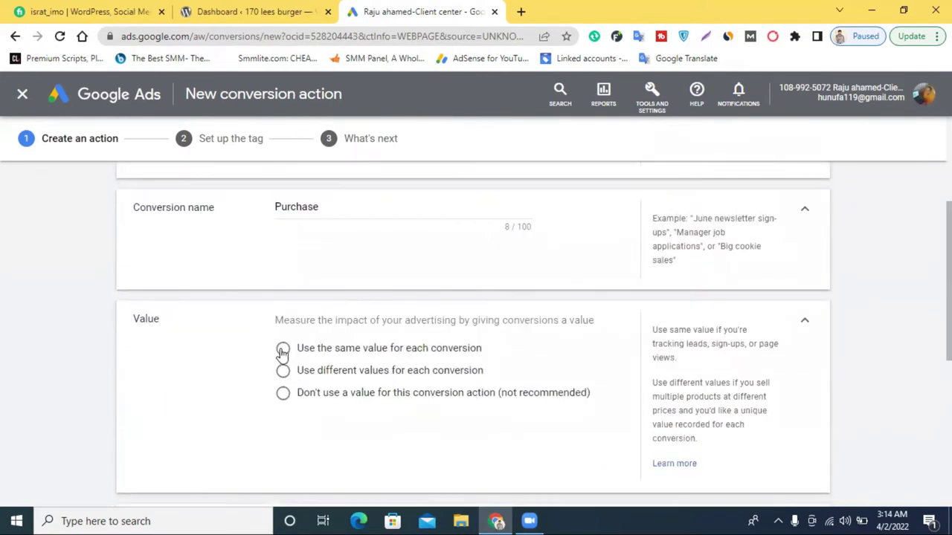
left_click(330, 208)
scroll(353, 232, "up", 2)
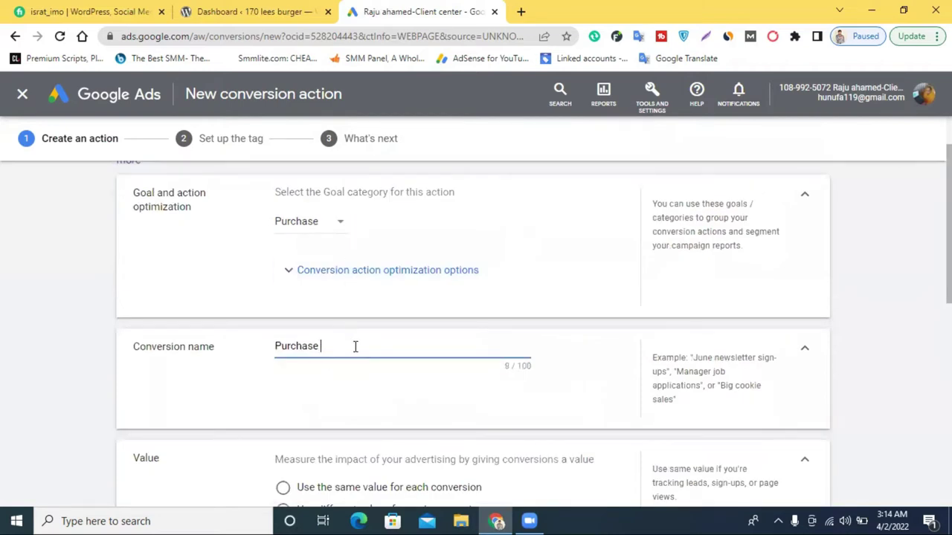
type("tracking")
Use the same value for each conversion, keeping US Dollar (USD $) as the currency.
scroll(367, 374, "down", 1)
scroll(379, 297, "down", 1)
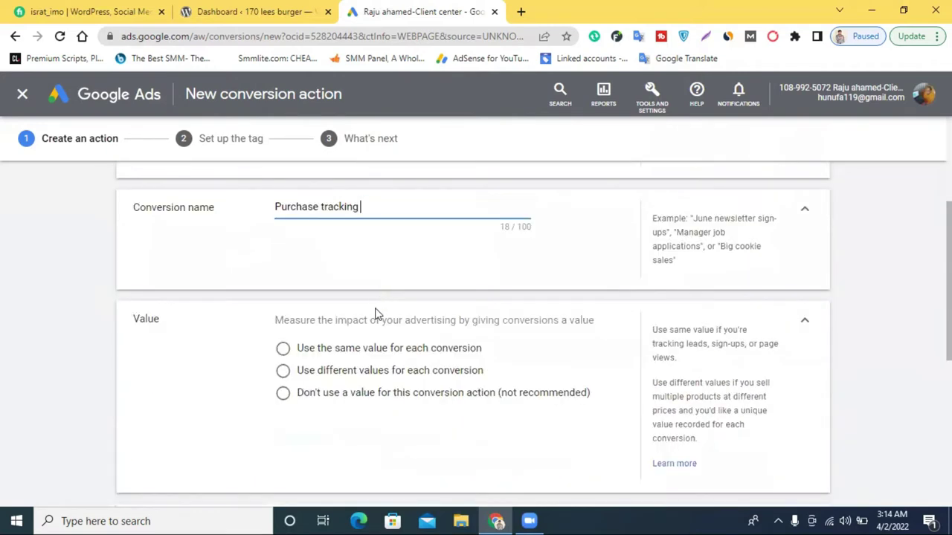
scroll(377, 289, "down", 2)
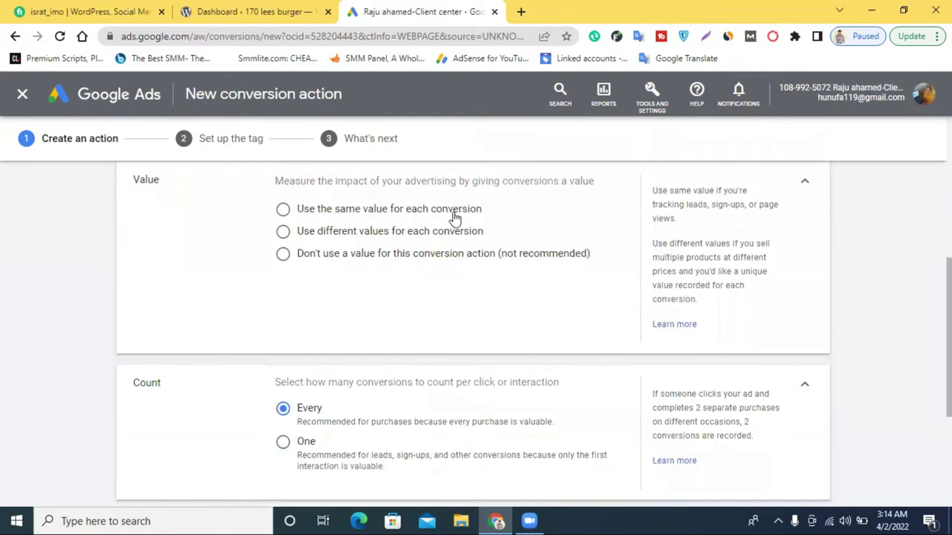
left_click(284, 210)
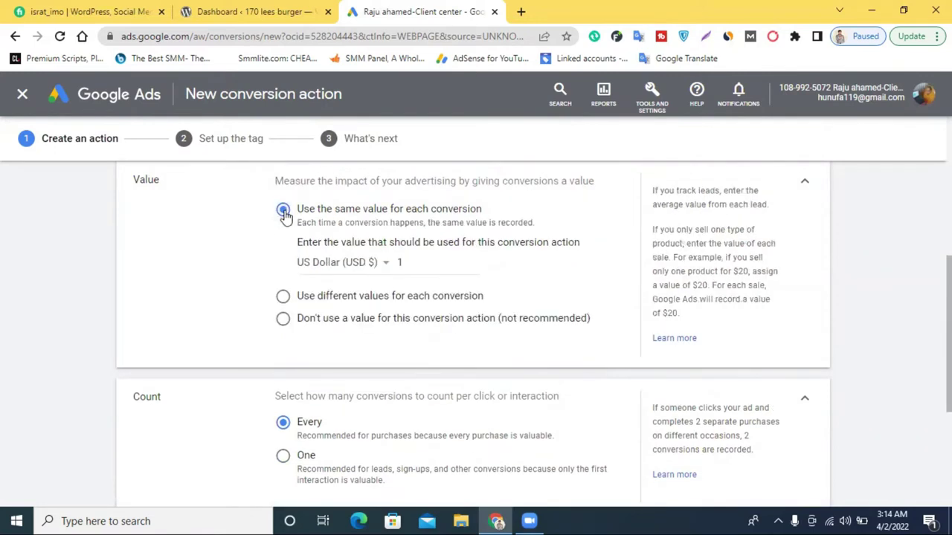
left_click(371, 266)
left_click(591, 270)
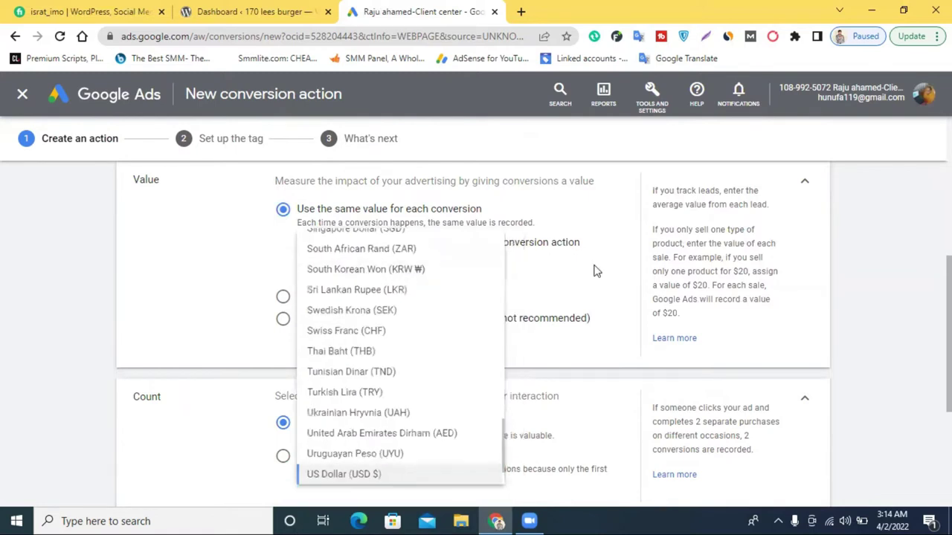
Review the conversion name, value and count settings of the conversion action.
scroll(267, 394, "down", 1)
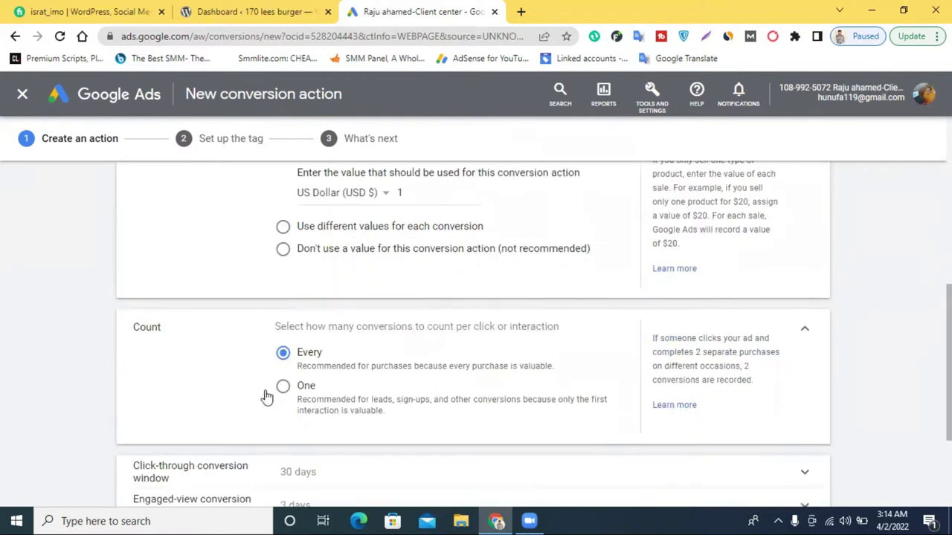
scroll(263, 326, "up", 2)
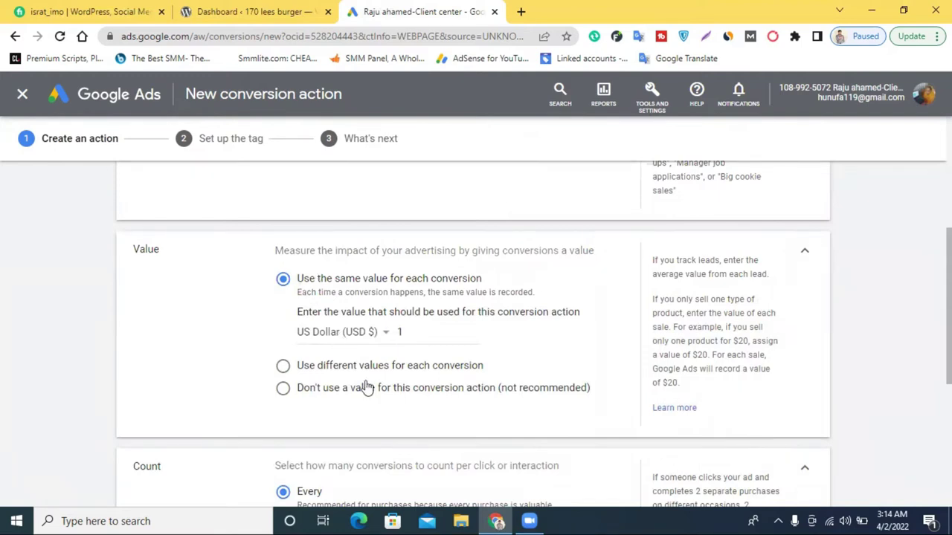
scroll(365, 385, "down", 1)
scroll(245, 398, "down", 2)
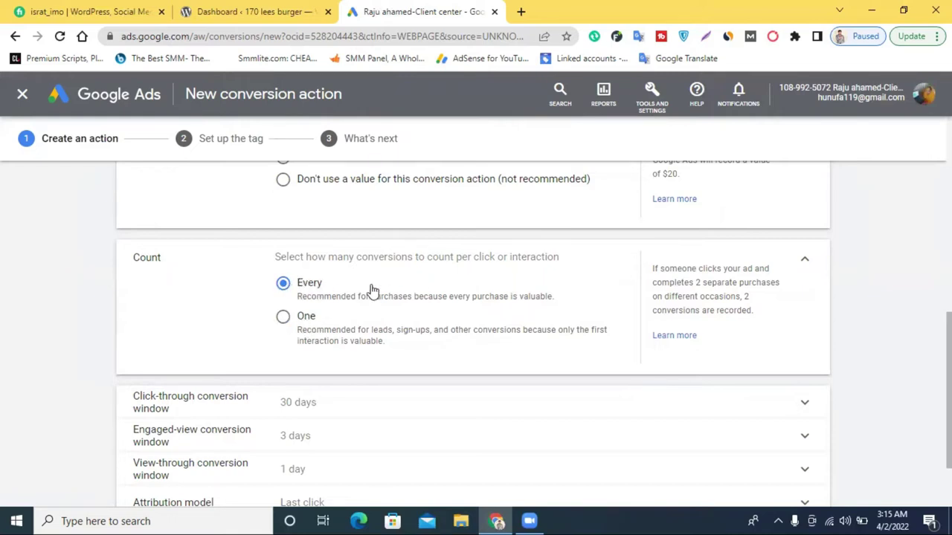
scroll(371, 296, "up", 8)
scroll(439, 292, "down", 10)
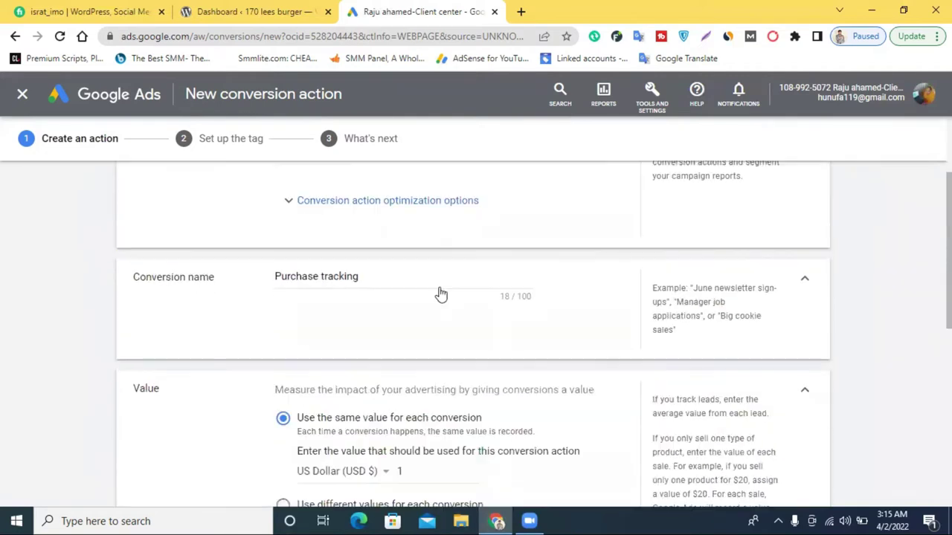
scroll(439, 292, "up", 2)
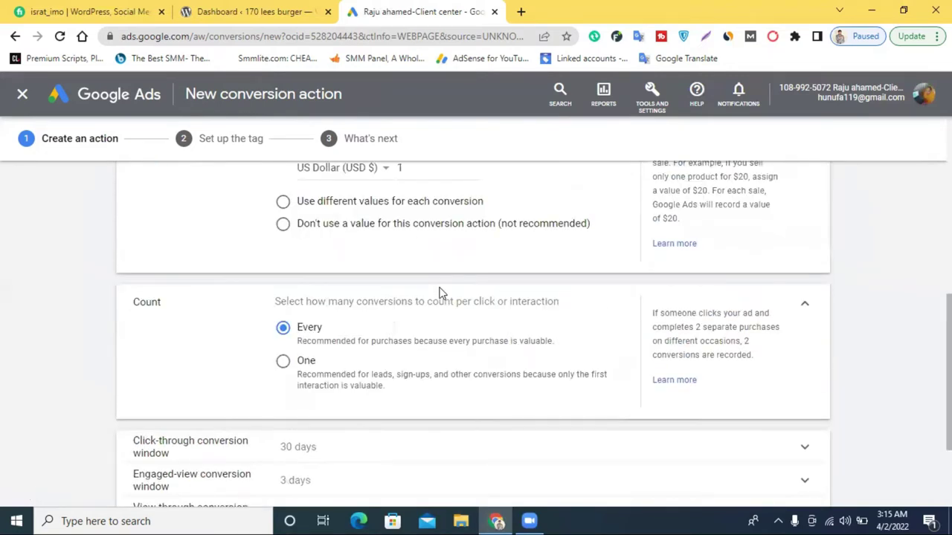
scroll(439, 293, "down", 1)
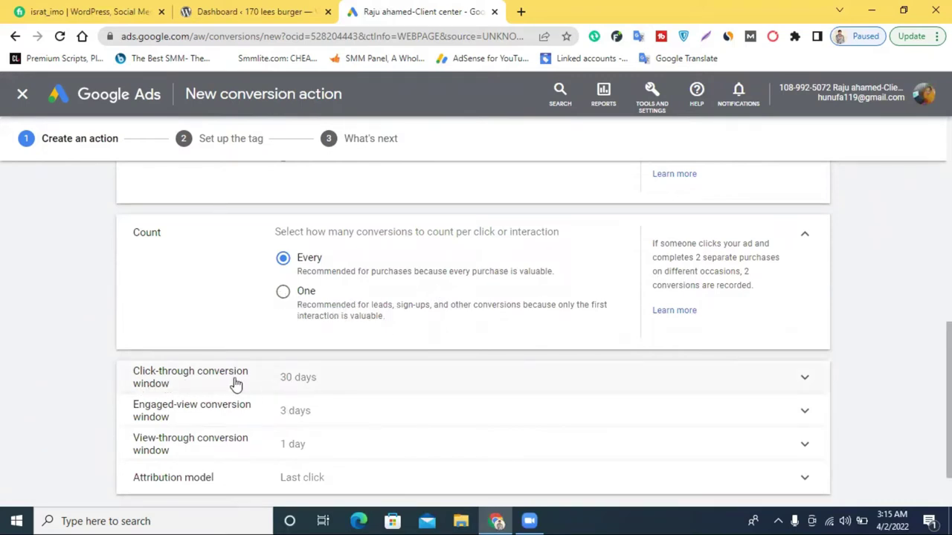
Check the click-through conversion window setting and collapse it again.
left_click(391, 381)
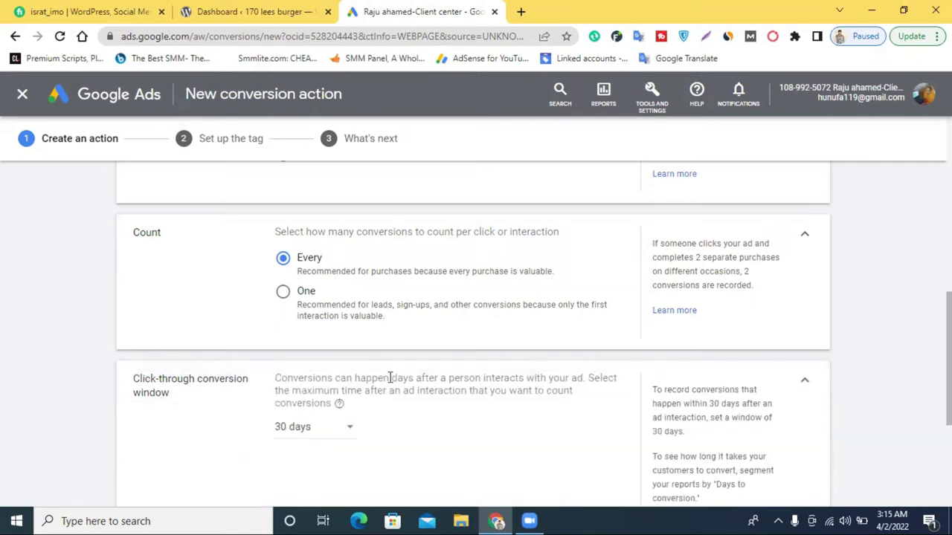
scroll(275, 295, "down", 3)
scroll(777, 333, "up", 3)
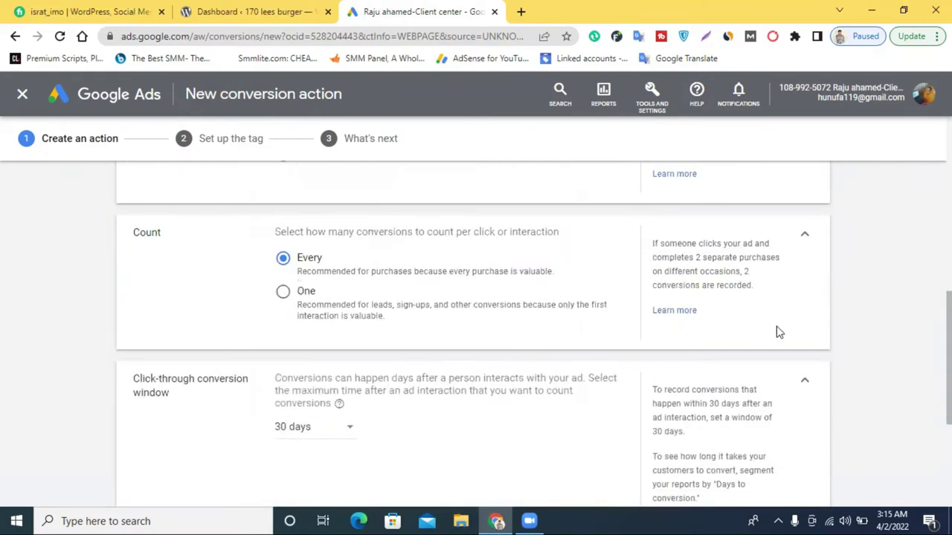
left_click(807, 382)
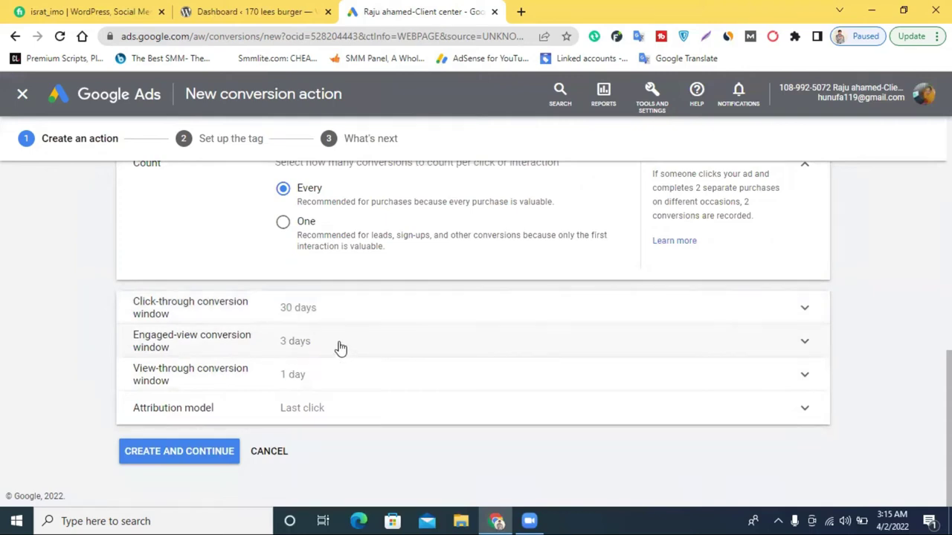
Set the engaged-view and view-through conversion windows to 30 days each.
left_click(338, 346)
left_click(315, 382)
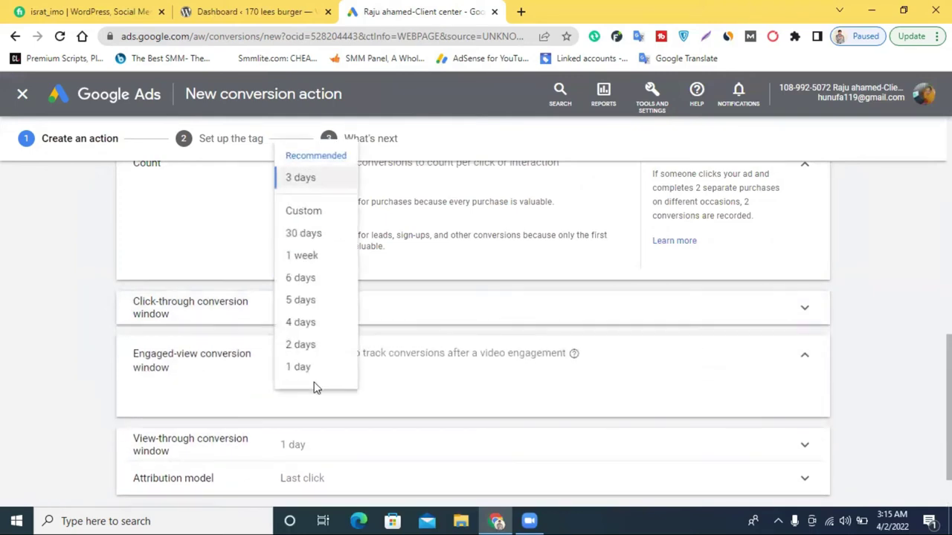
left_click(312, 240)
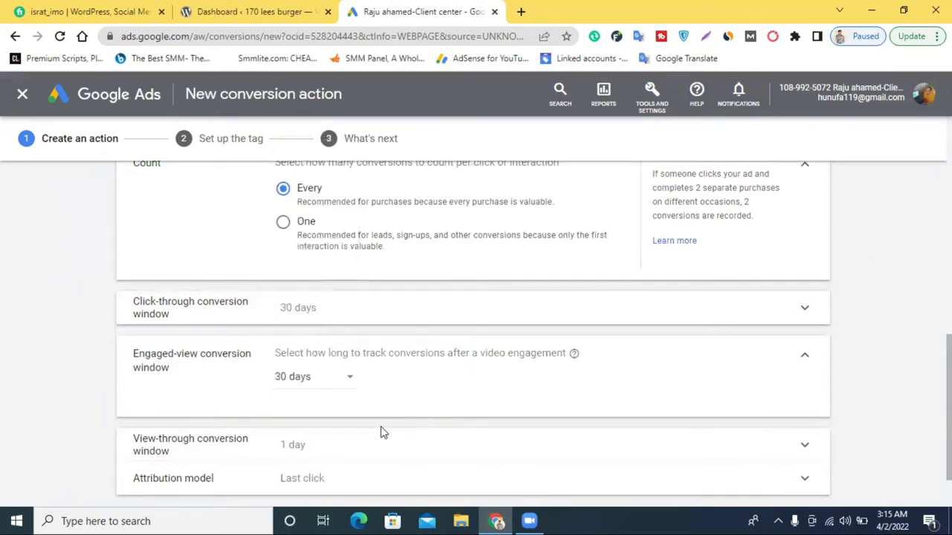
scroll(365, 407, "down", 2)
left_click(299, 388)
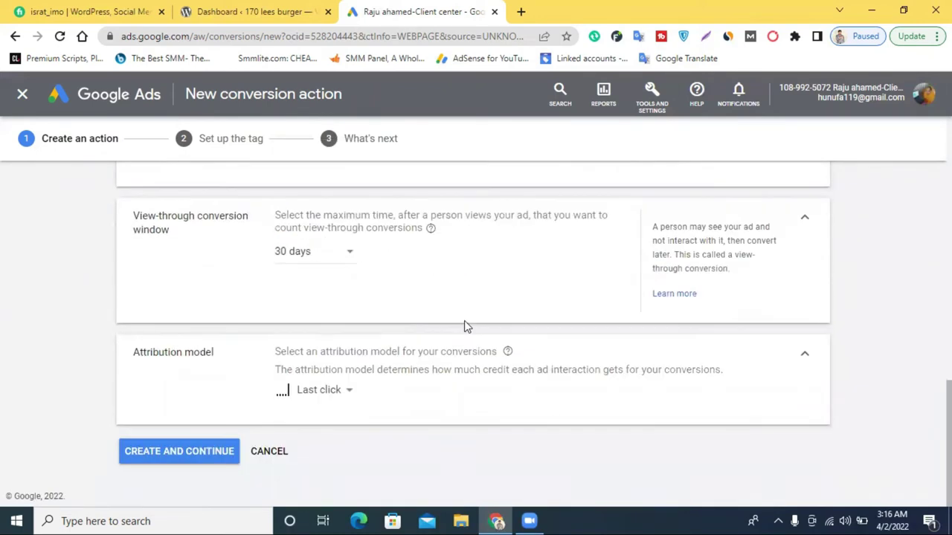
Create the conversion action and choose to install the tag yourself.
left_click(162, 453)
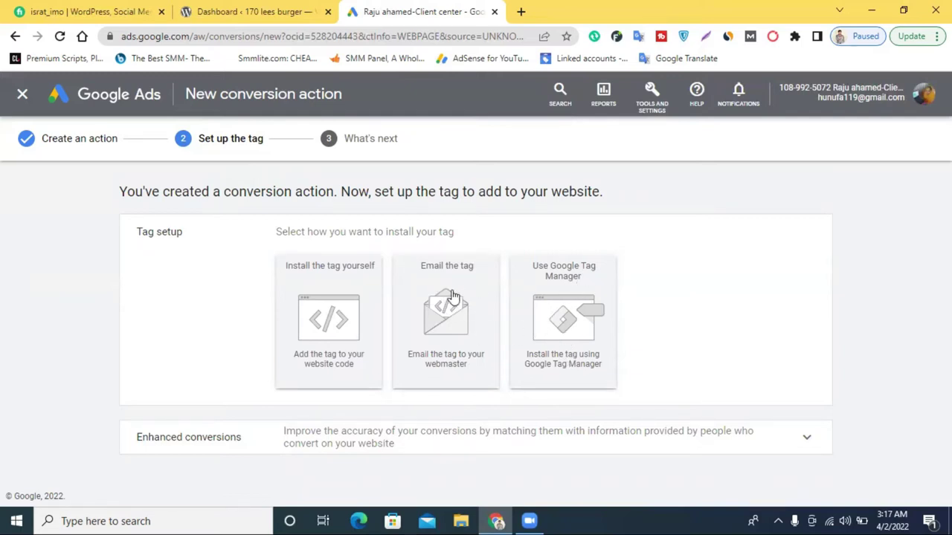
left_click(329, 295)
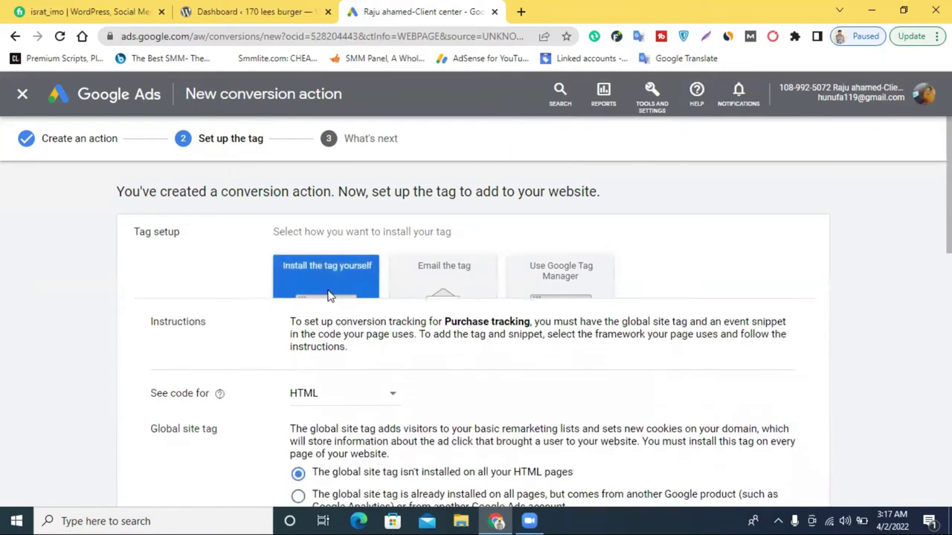
scroll(329, 297, "down", 1)
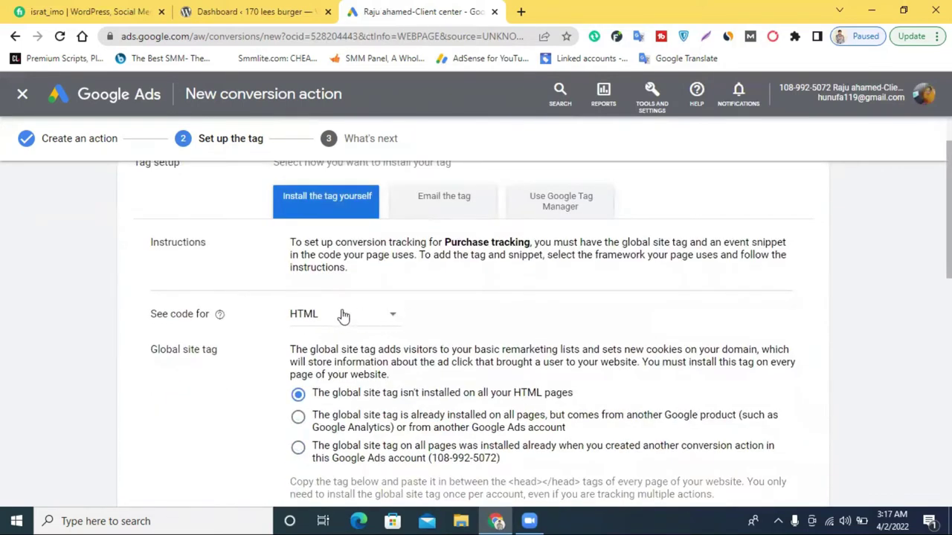
Review the global site tag code and the page-load event snippet code for the Purchase tracking conversion.
scroll(439, 305, "down", 1)
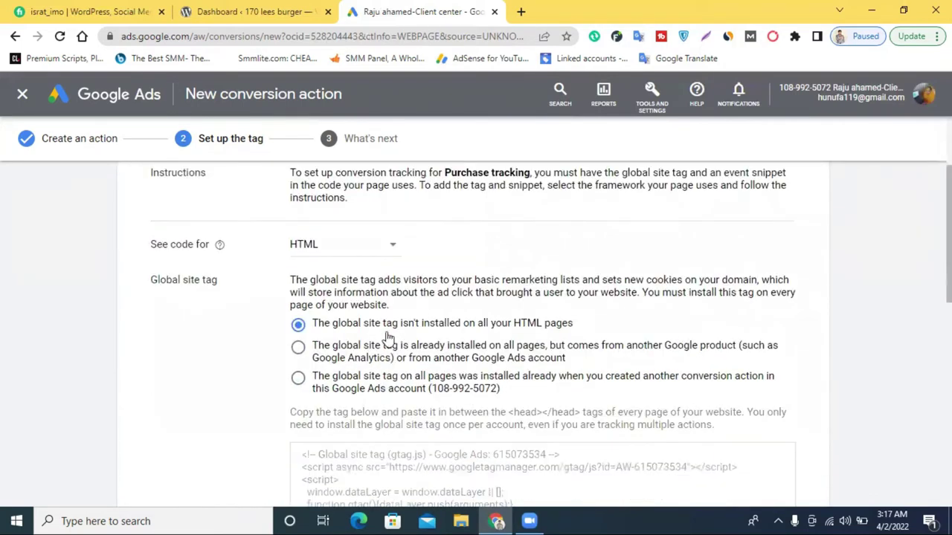
scroll(541, 336, "down", 2)
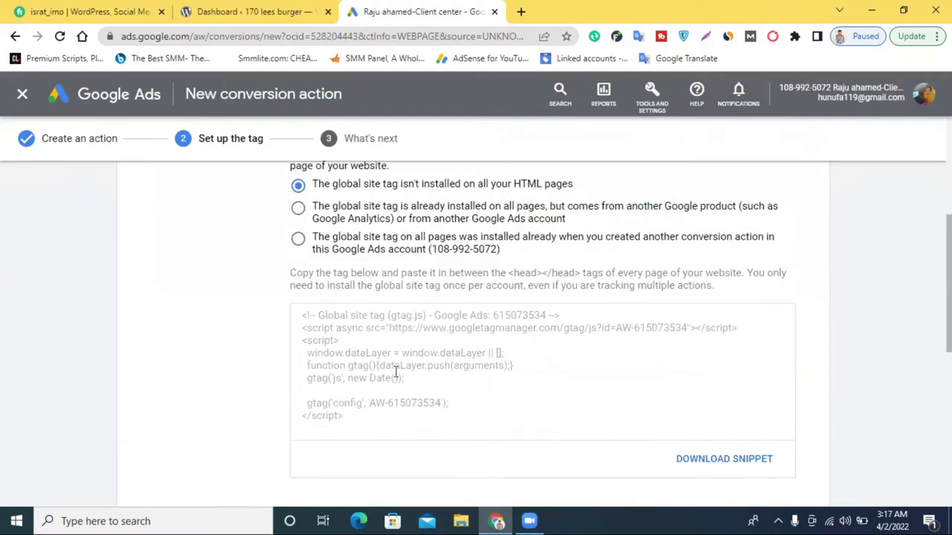
left_click_drag(353, 419, 301, 316)
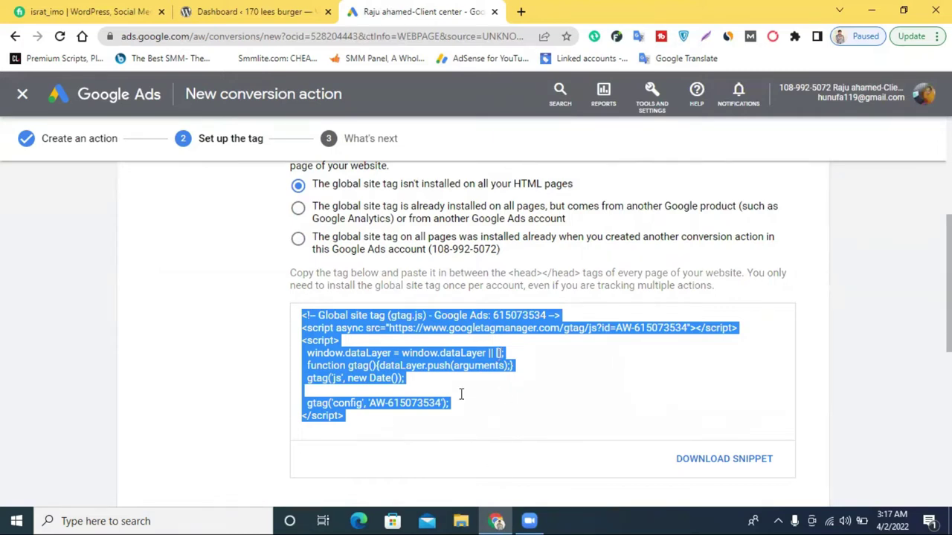
scroll(504, 363, "down", 5)
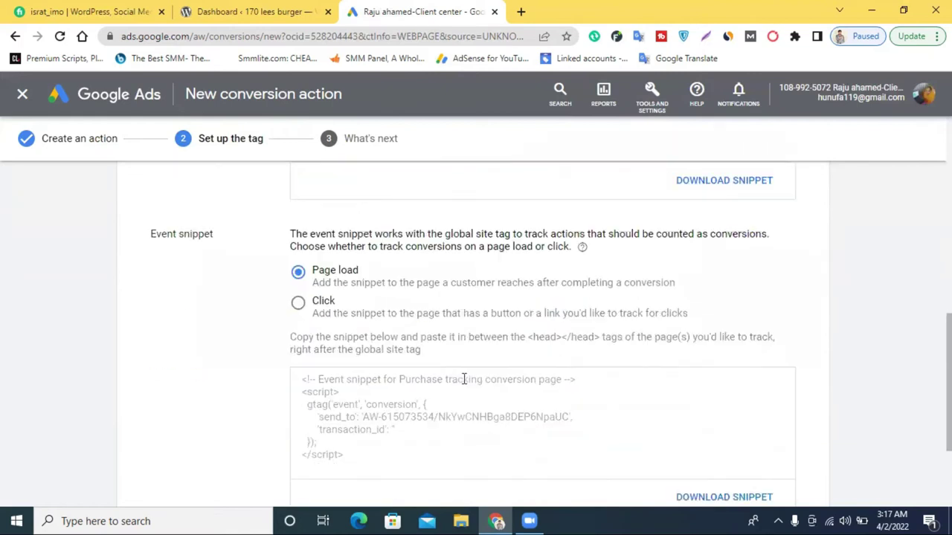
left_click_drag(366, 387, 293, 313)
scroll(443, 347, "up", 1)
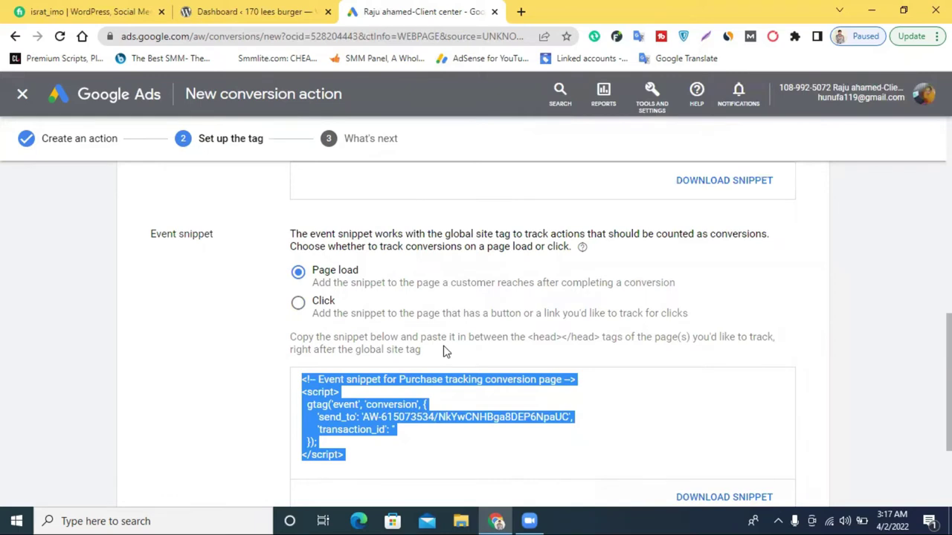
scroll(444, 350, "up", 7)
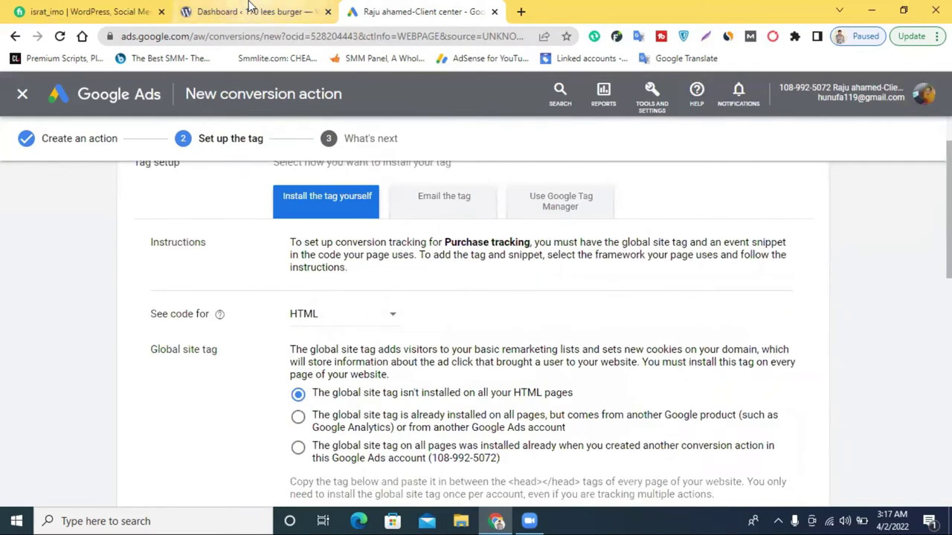
Switch to the WordPress dashboard of the 170 lees burger site and open the page for adding new plugins.
left_click(249, 9)
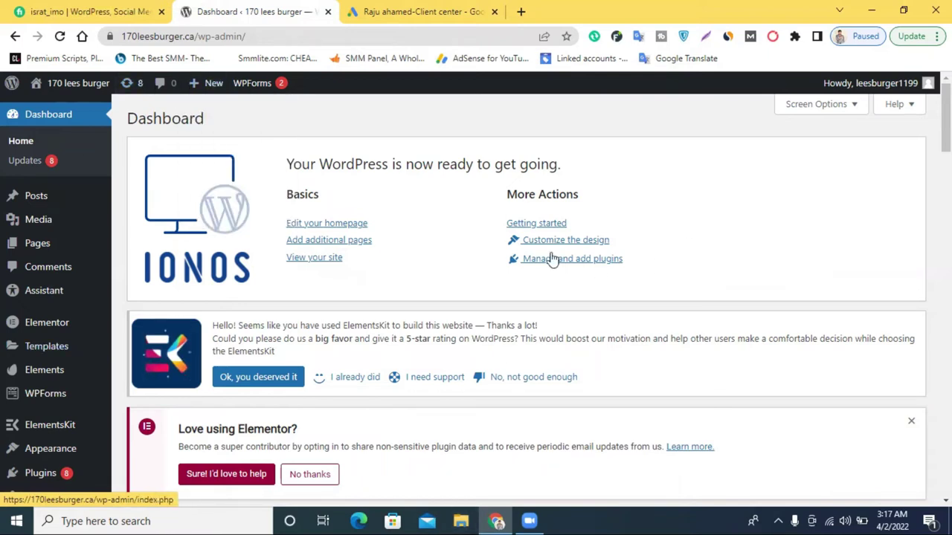
scroll(825, 223, "down", 1)
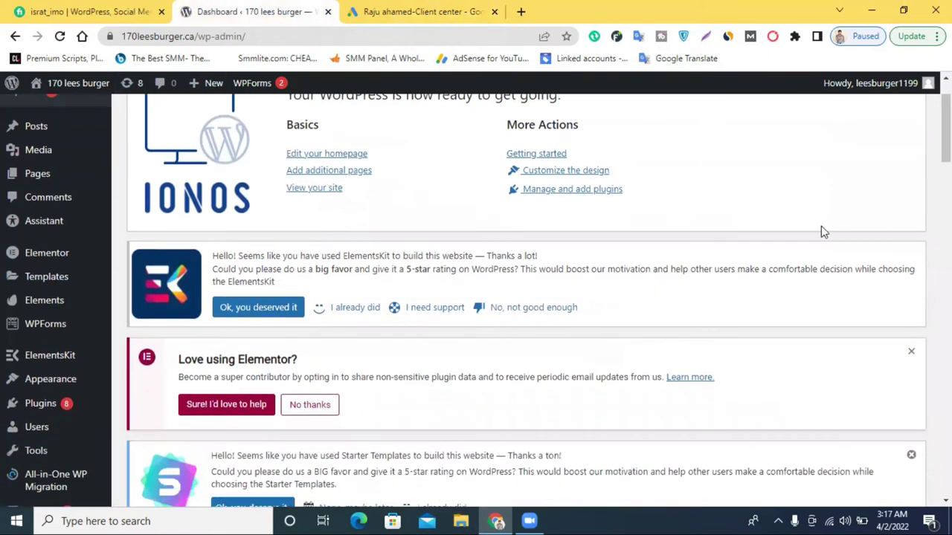
scroll(429, 157, "up", 1)
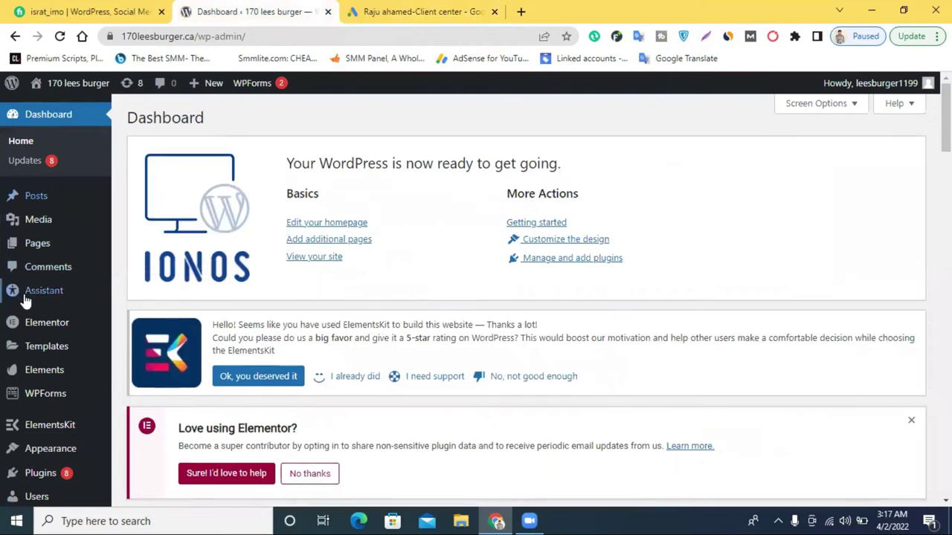
scroll(29, 353, "down", 2)
mouse_move(51, 338)
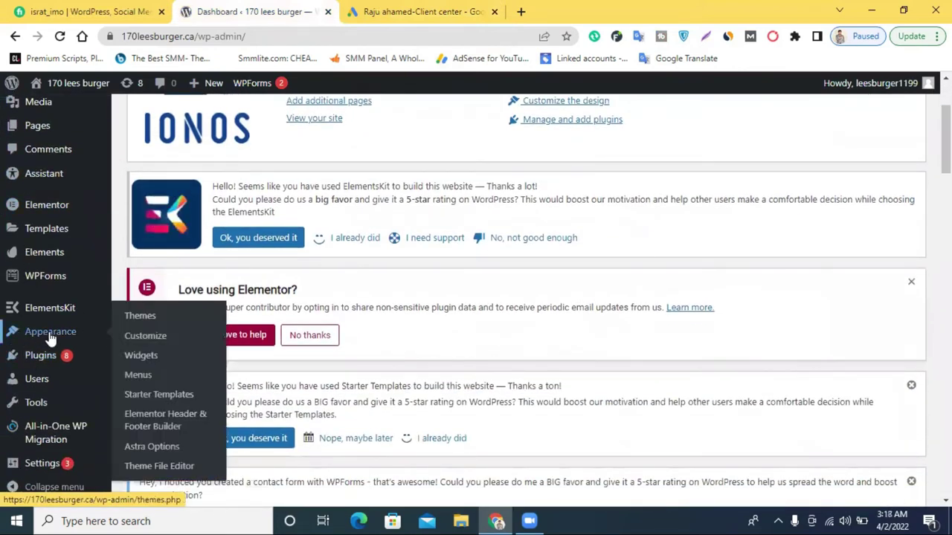
mouse_move(43, 360)
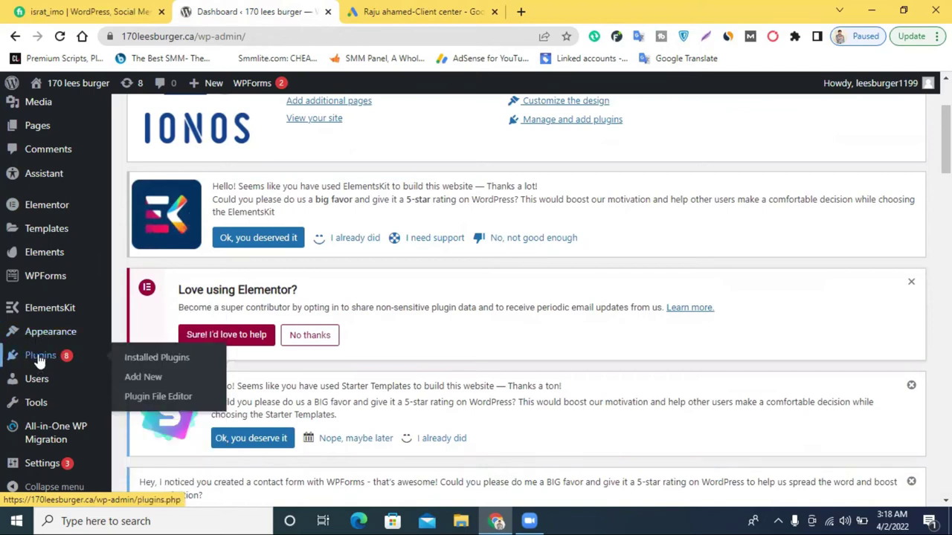
left_click(40, 357)
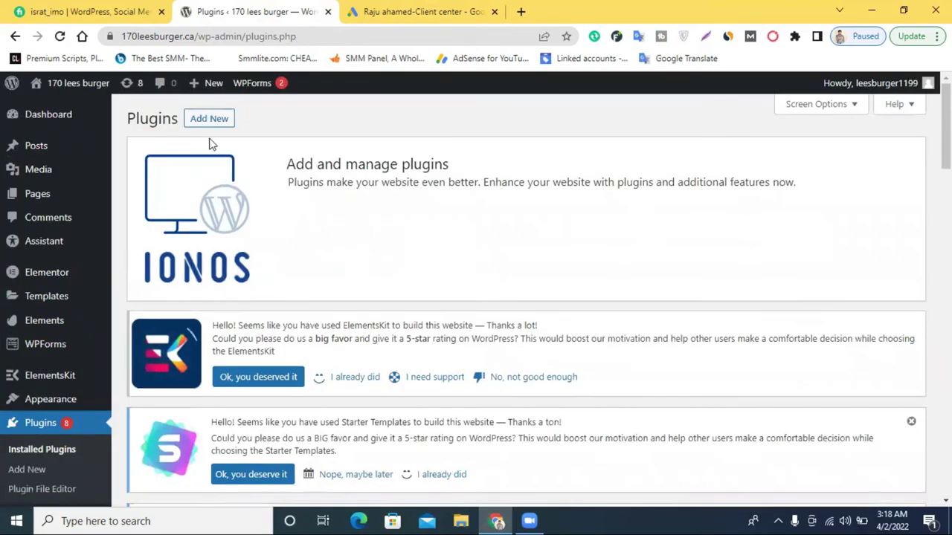
left_click(209, 121)
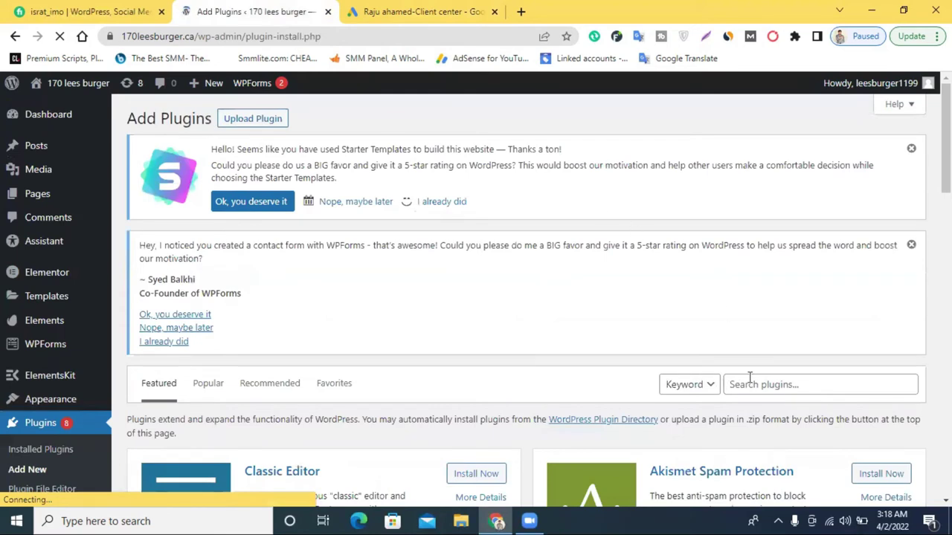
Search the available WordPress plugins by the keyword "hfcm".
left_click(749, 377)
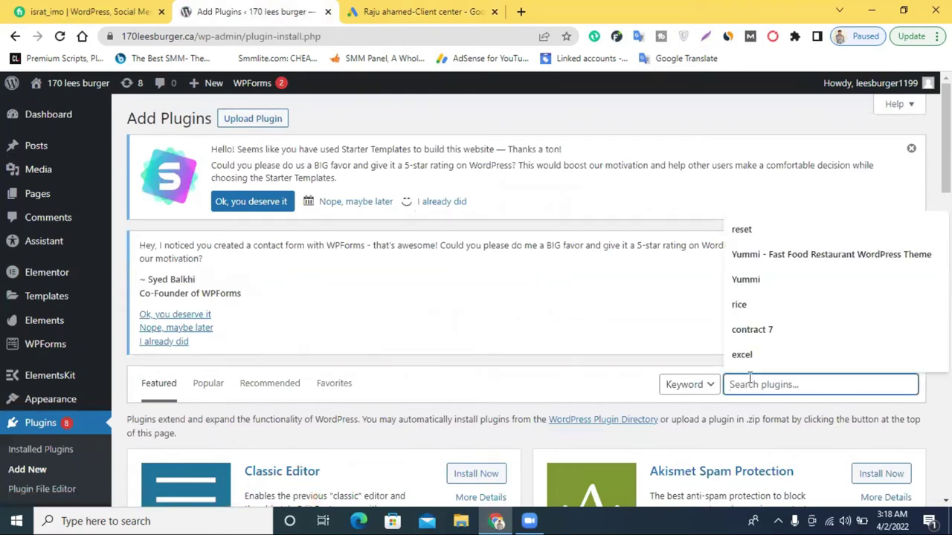
left_click(460, 10)
key("ctrl+shift+Tab")
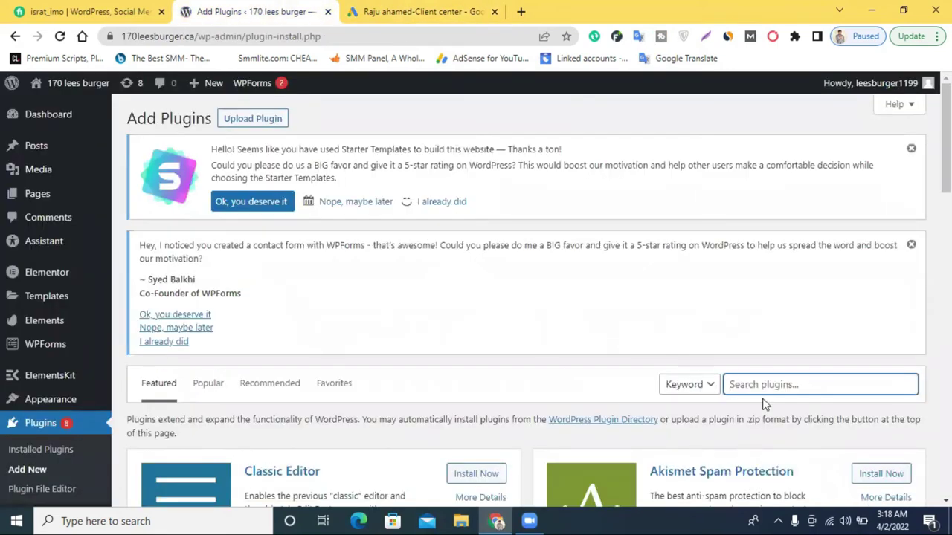
left_click(759, 379)
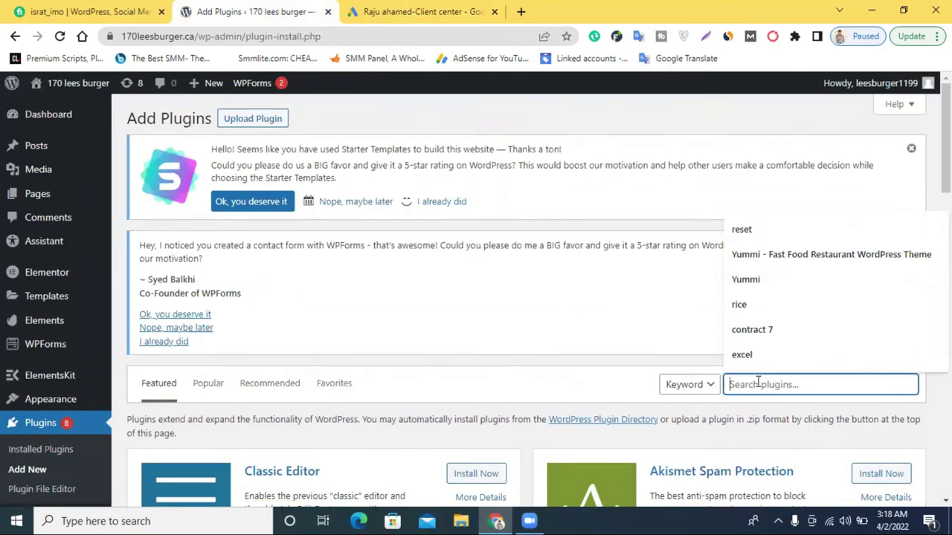
type("h")
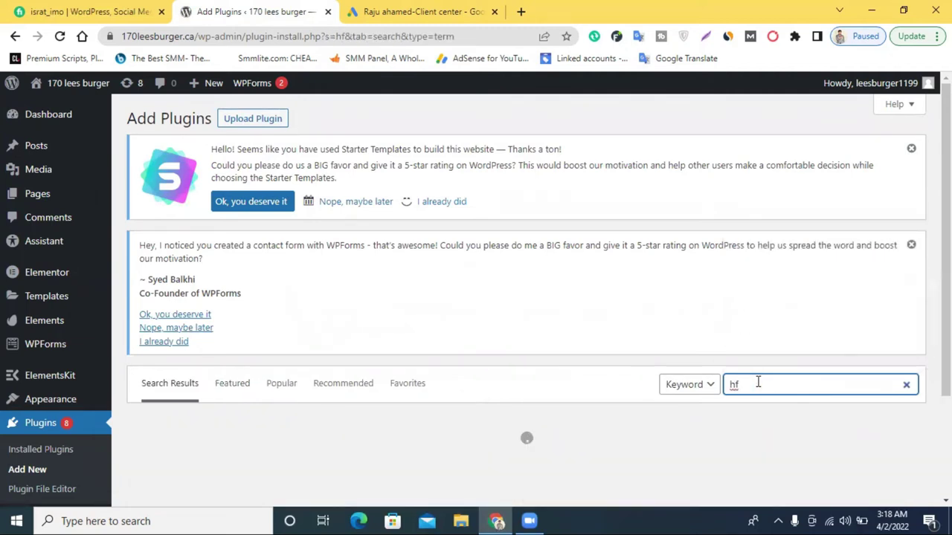
type("fc")
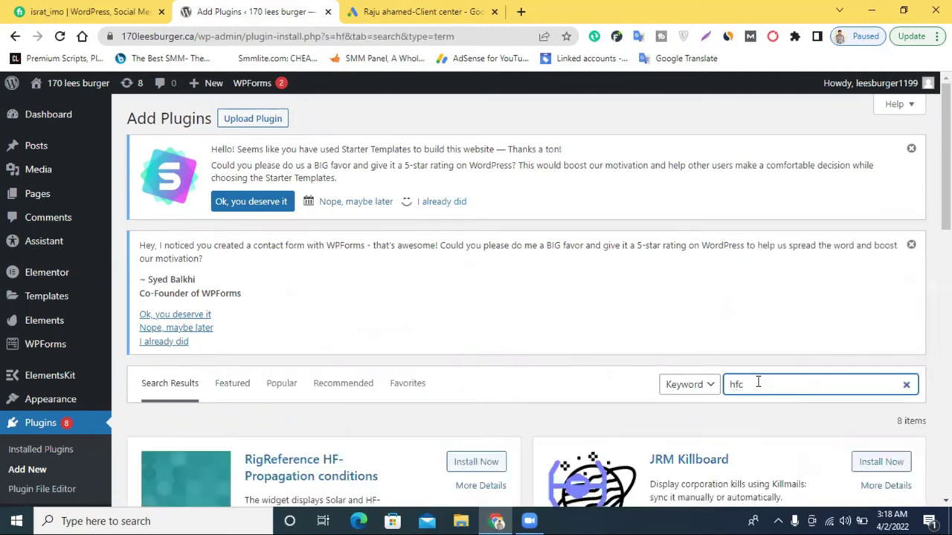
scroll(757, 381, "down", 2)
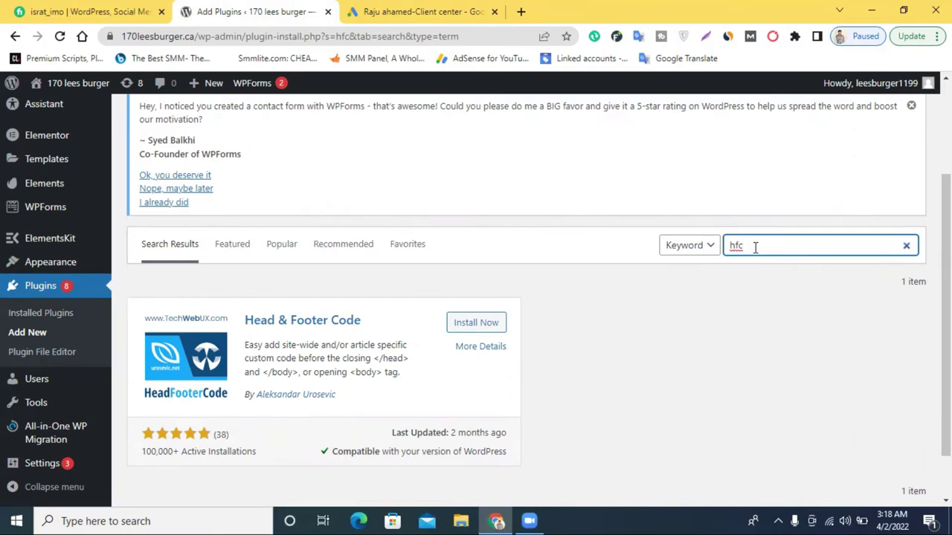
type("m")
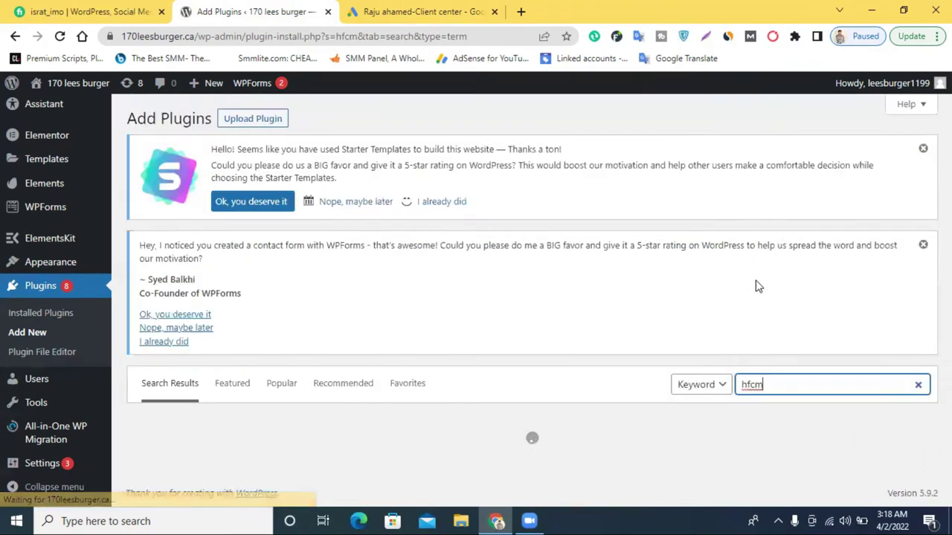
Install and activate the Header Footer Code Manager plugin by 99robots.
scroll(760, 325, "down", 2)
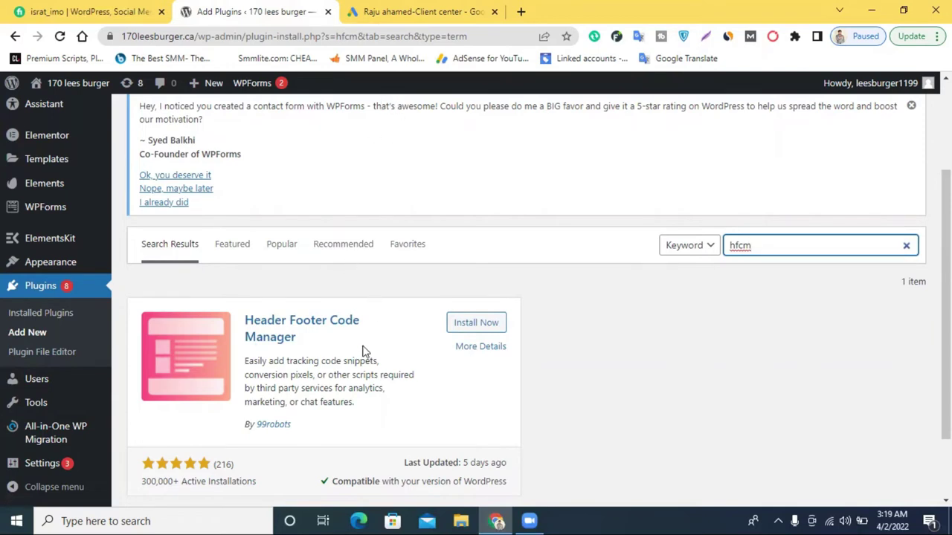
scroll(357, 359, "down", 2)
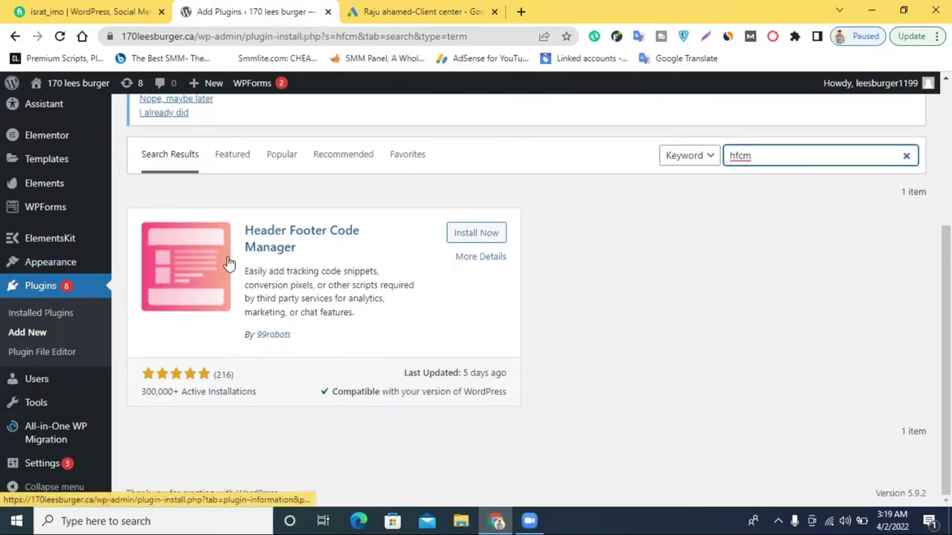
left_click(479, 236)
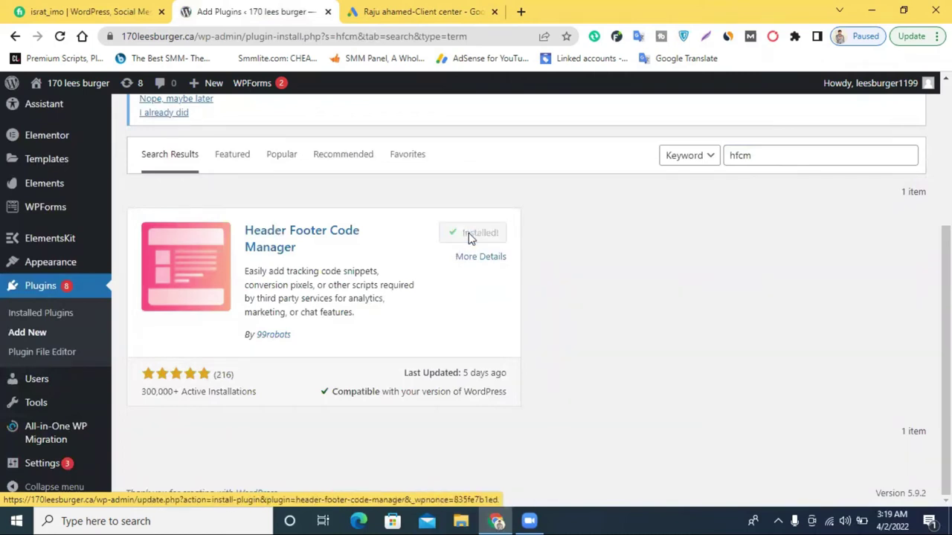
left_click(473, 237)
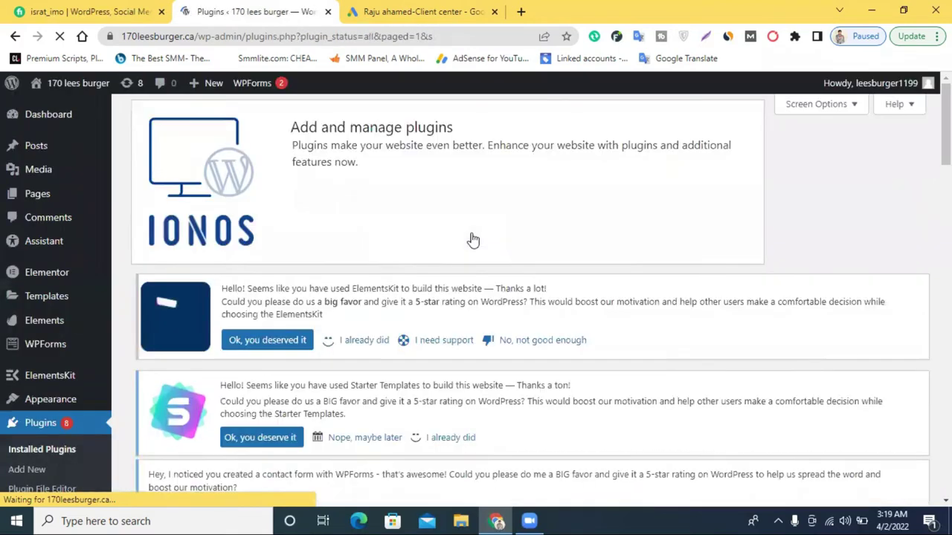
Open the form for adding a new snippet in the HFCM plugin.
scroll(470, 245, "down", 5)
scroll(469, 264, "down", 10)
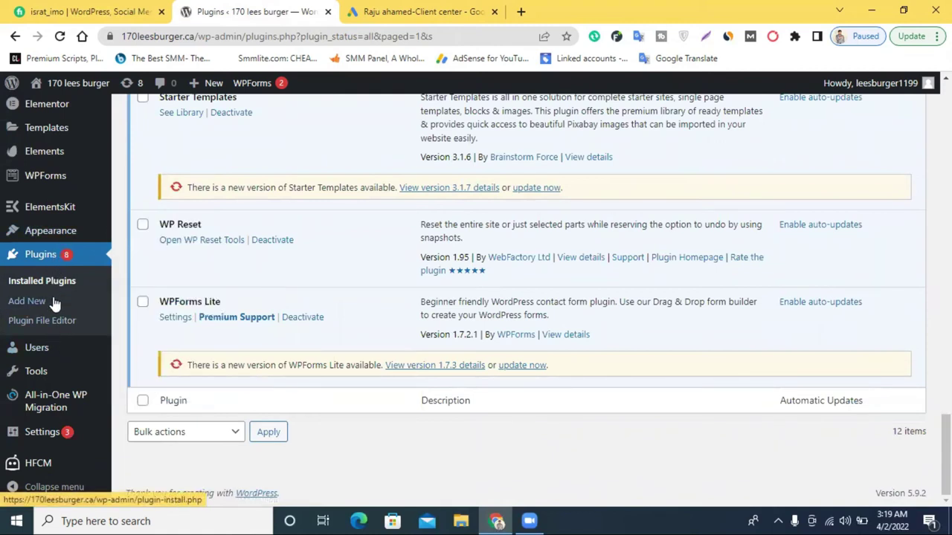
left_click(61, 36)
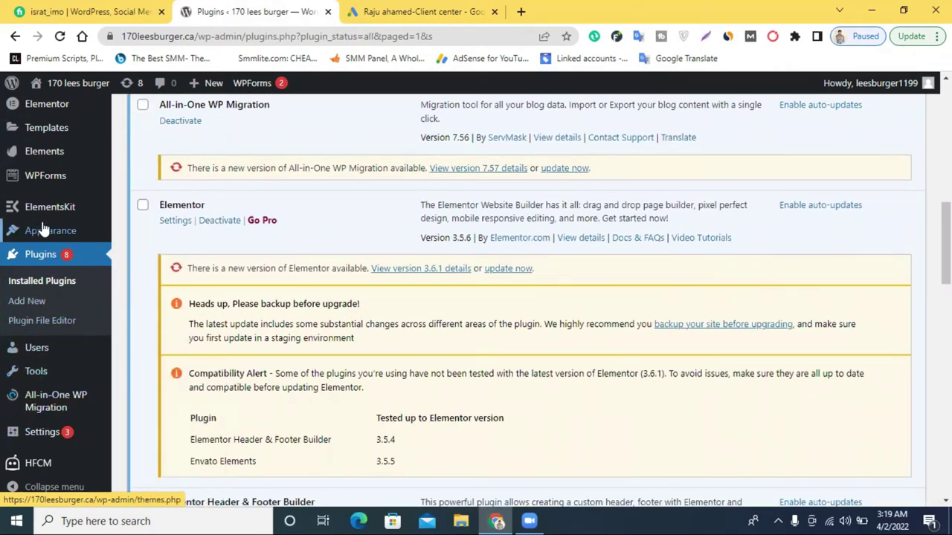
mouse_move(43, 231)
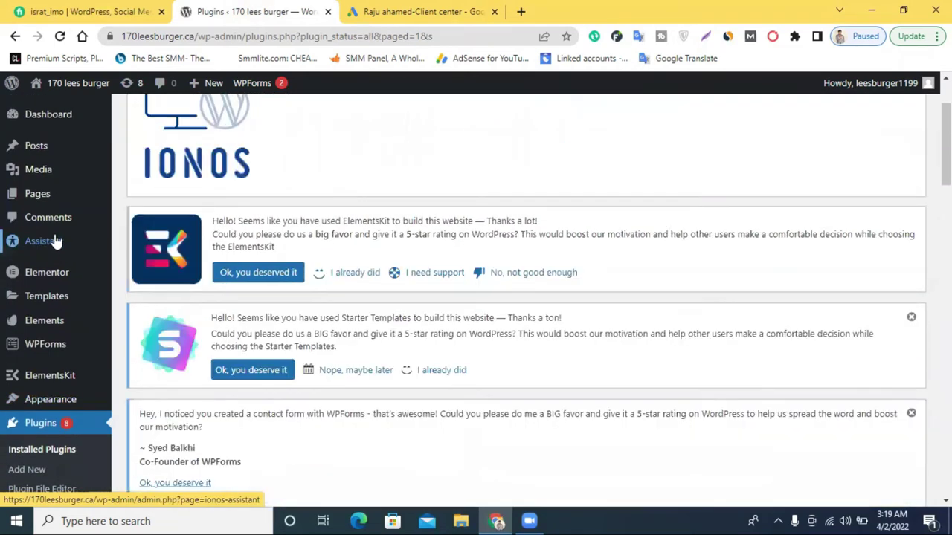
scroll(45, 245, "down", 3)
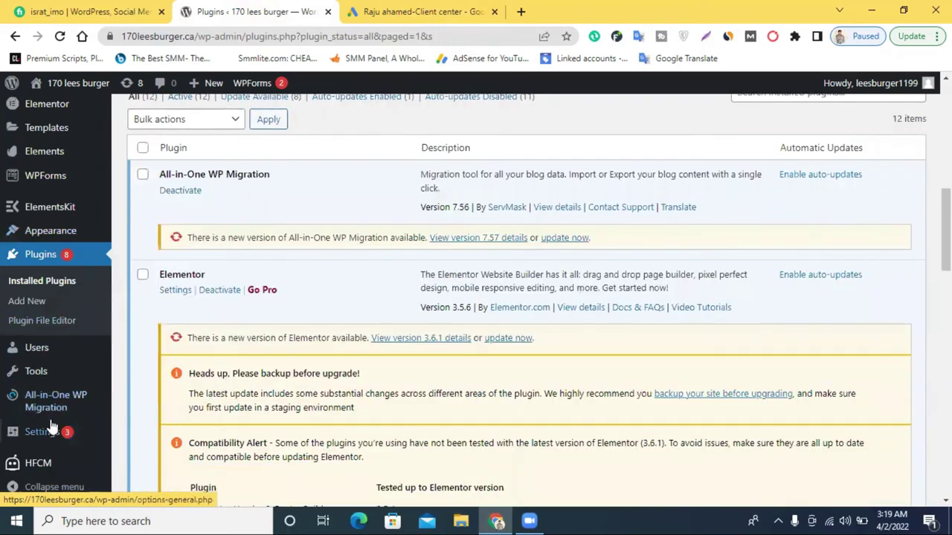
mouse_move(52, 448)
scroll(52, 449, "down", 2)
mouse_move(43, 465)
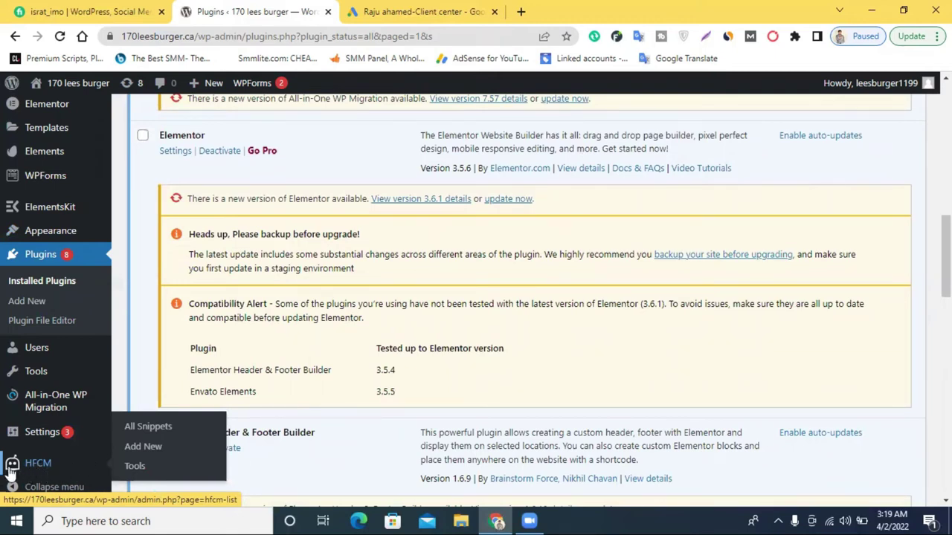
left_click(149, 454)
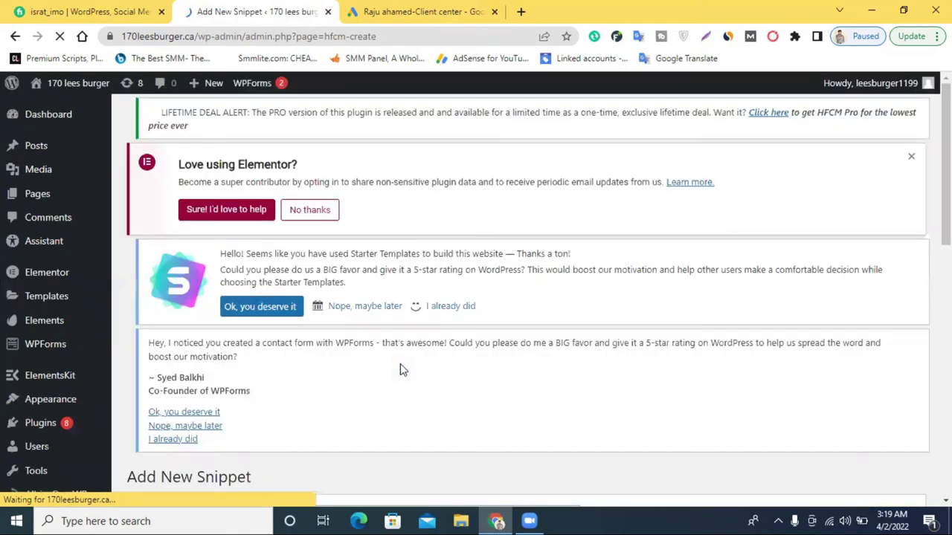
Name the new HFCM snippet "global site tag".
scroll(345, 329, "down", 3)
scroll(348, 261, "up", 3)
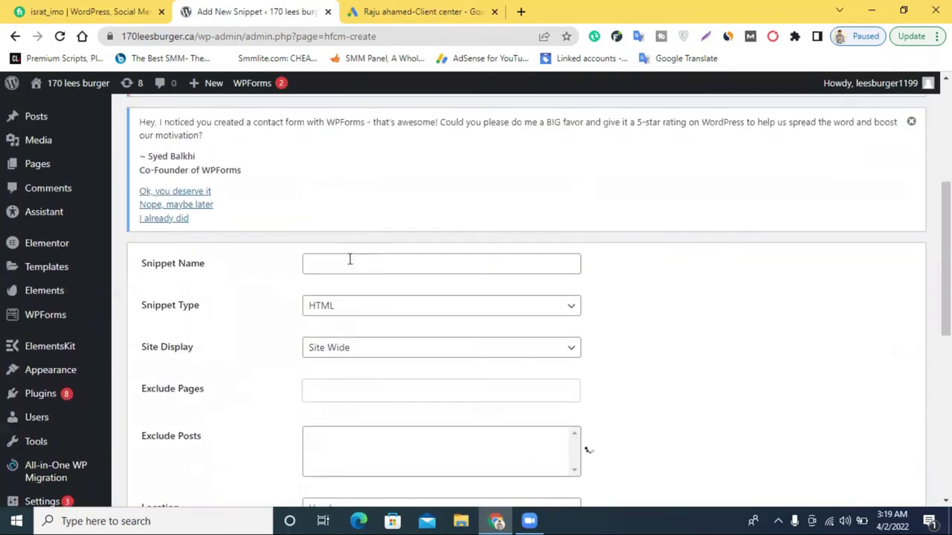
left_click(345, 258)
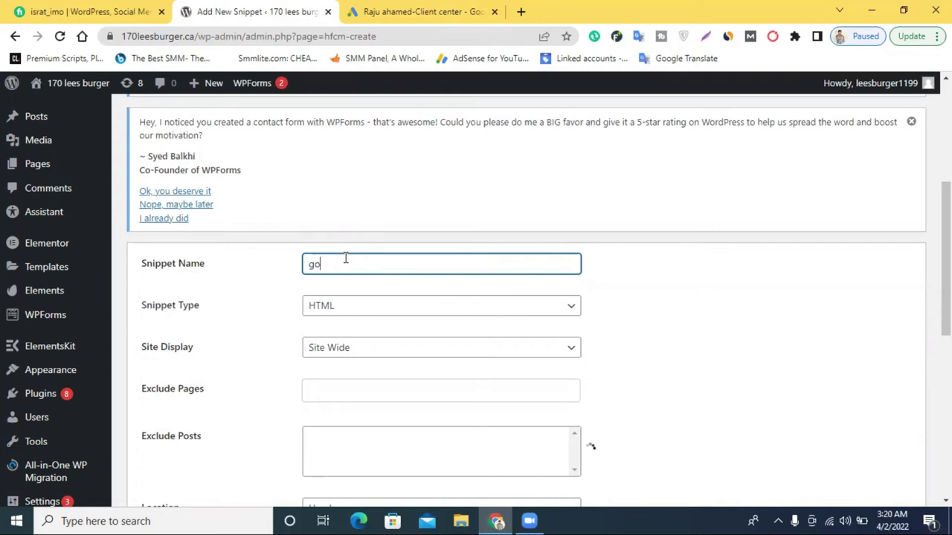
type("lob")
type("al site tag")
scroll(482, 276, "down", 1)
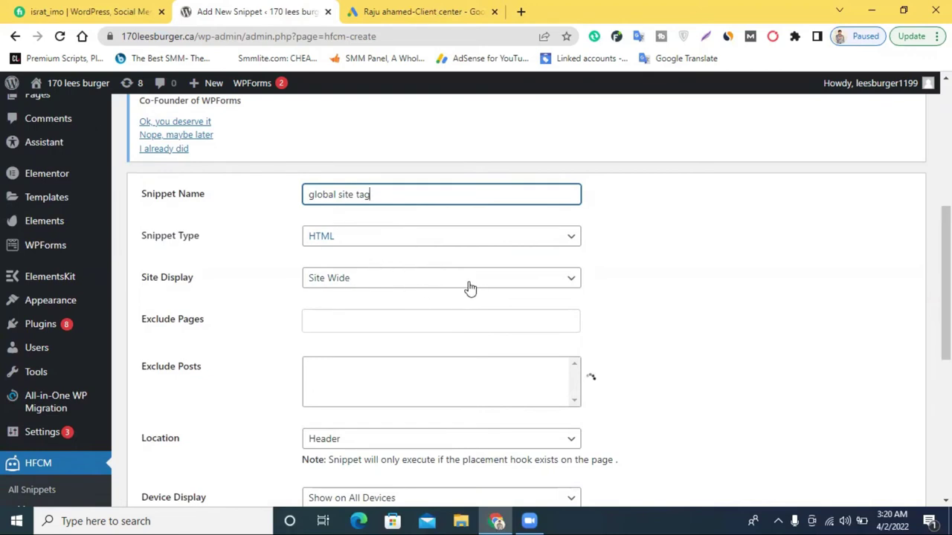
Copy the full global site tag code from the tag setup page in Google Ads.
left_click(420, 9)
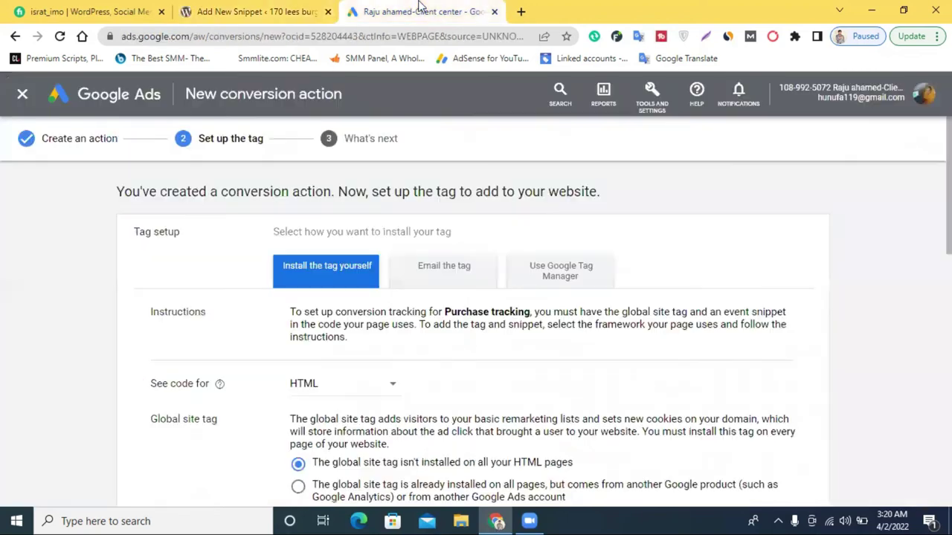
scroll(402, 267, "down", 4)
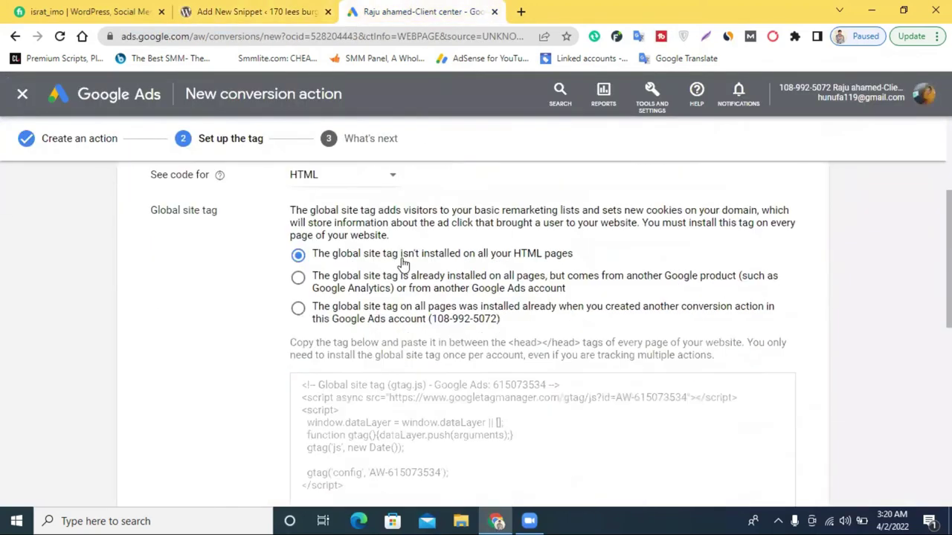
left_click_drag(351, 409, 311, 301)
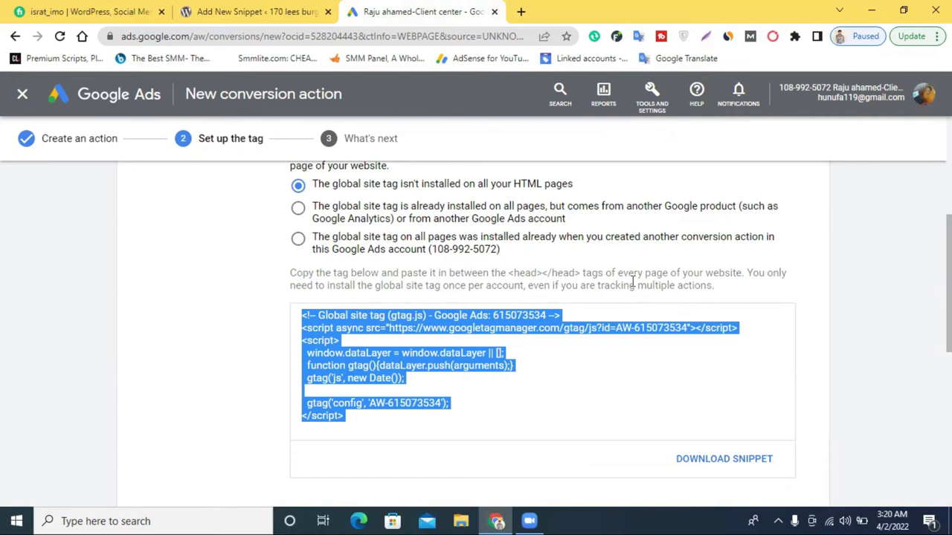
right_click(374, 342)
left_click(440, 354)
right_click(387, 347)
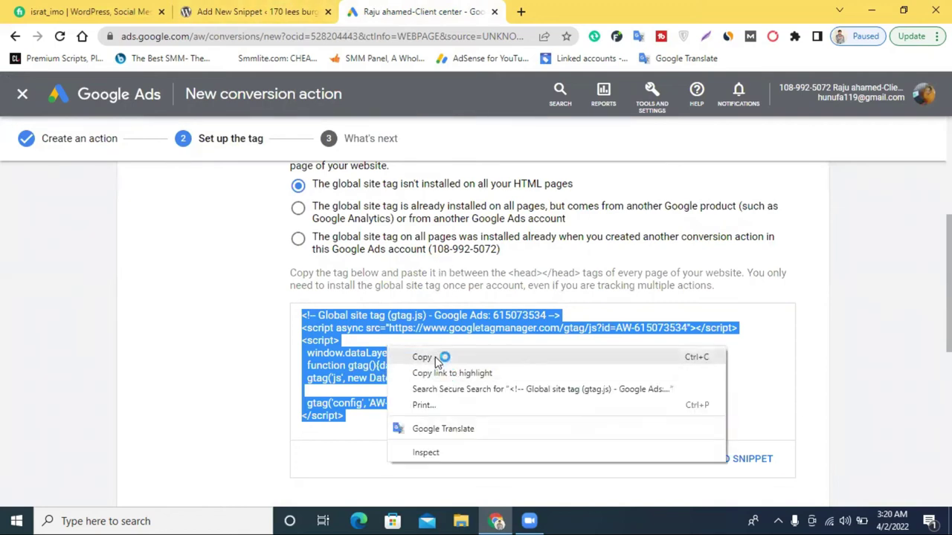
left_click(437, 358)
Paste the global site tag code into the "global site tag" snippet in WordPress and save the snippet.
left_click(297, 11)
scroll(357, 387, "down", 4)
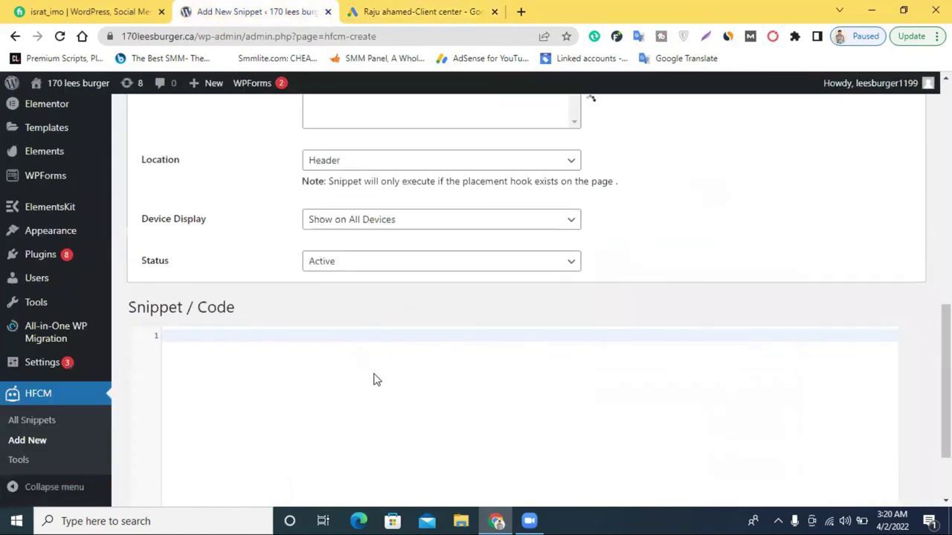
scroll(373, 380, "down", 2)
right_click(203, 249)
left_click(186, 233)
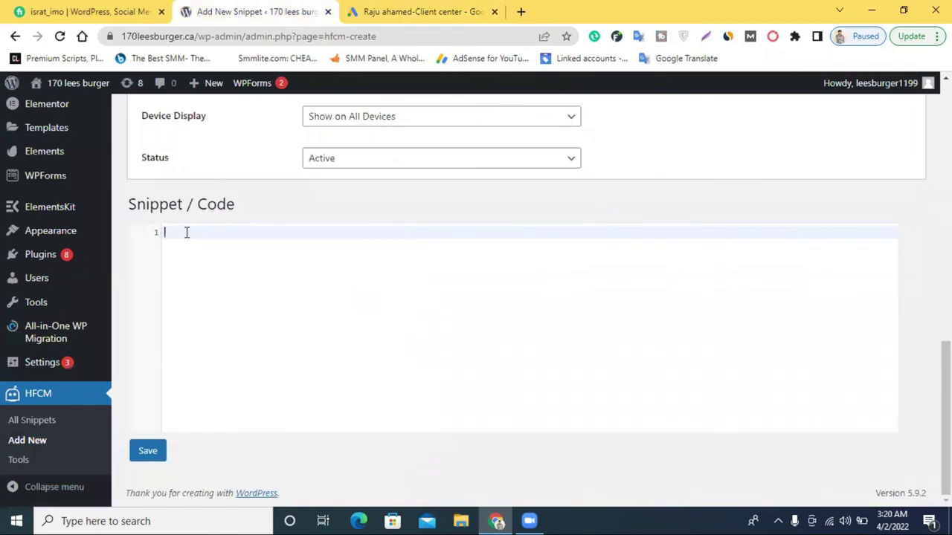
key("ctrl+v")
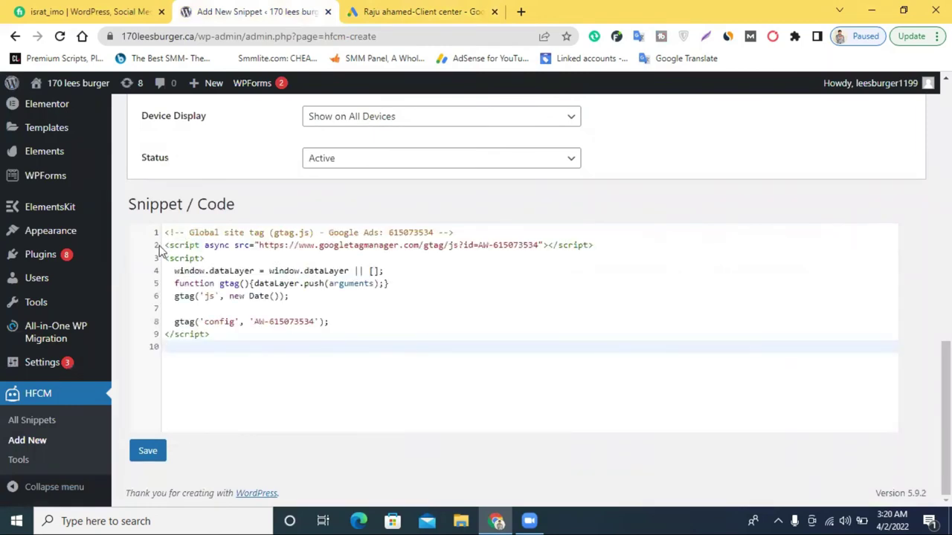
left_click(148, 451)
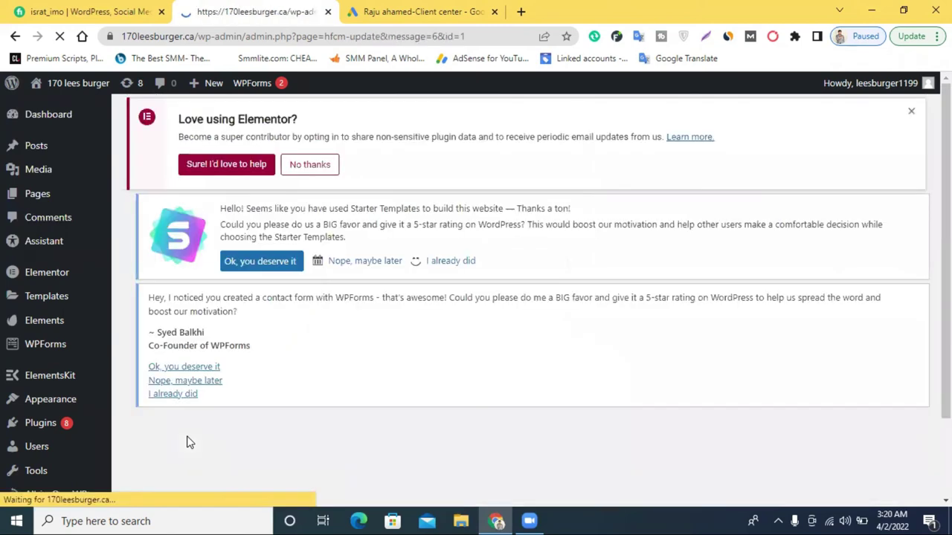
scroll(237, 376, "down", 5)
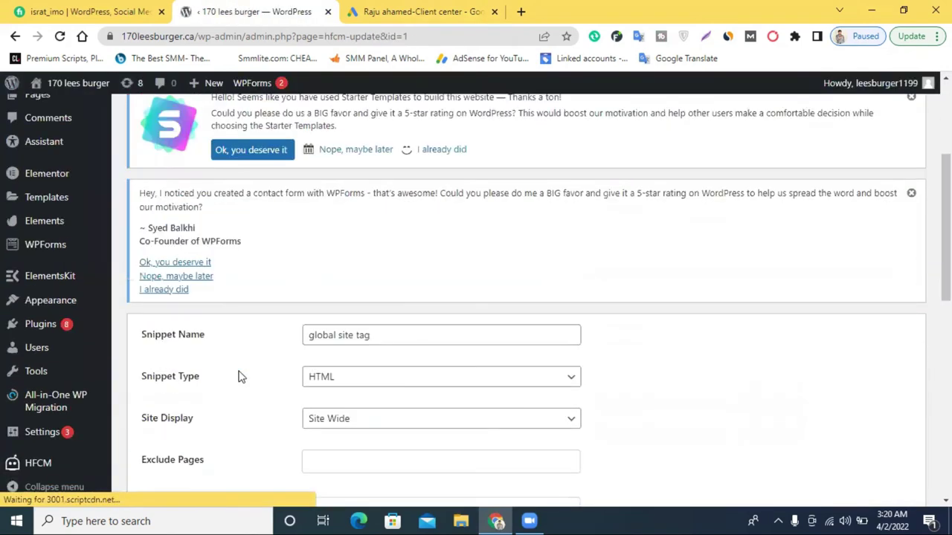
scroll(318, 362, "down", 4)
Open the form for adding another new snippet in HFCM.
scroll(318, 364, "up", 8)
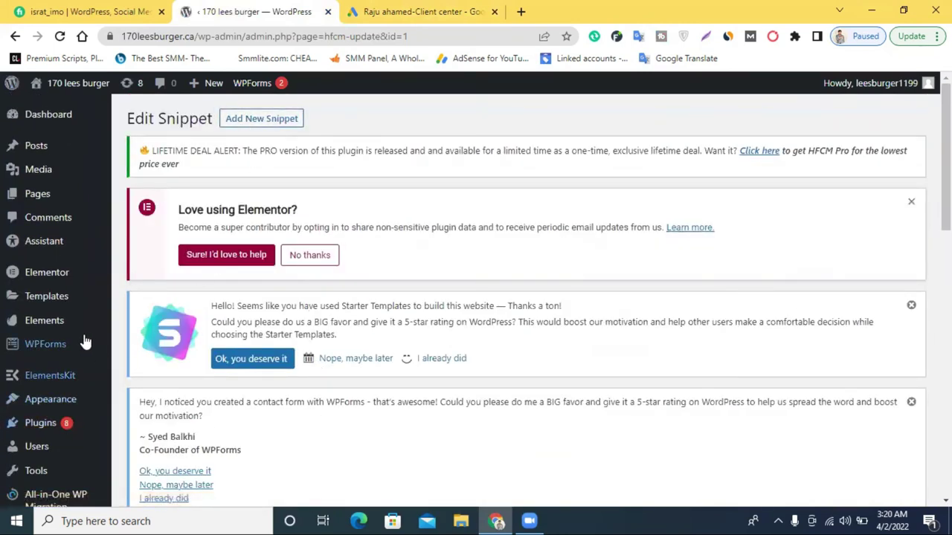
scroll(70, 448, "down", 3)
mouse_move(34, 462)
left_click(149, 448)
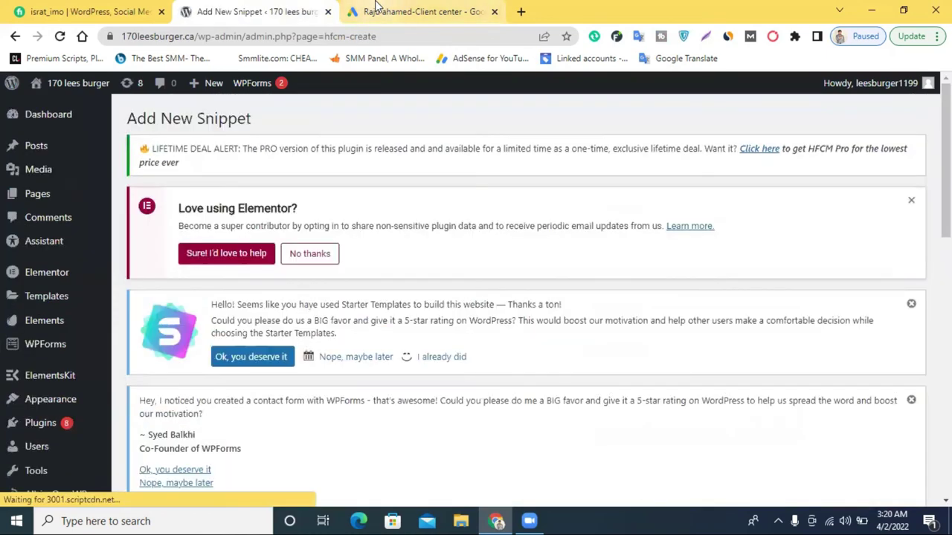
Copy the event snippet code for the Purchase tracking conversion page from Google Ads.
left_click(374, 11)
scroll(361, 329, "down", 6)
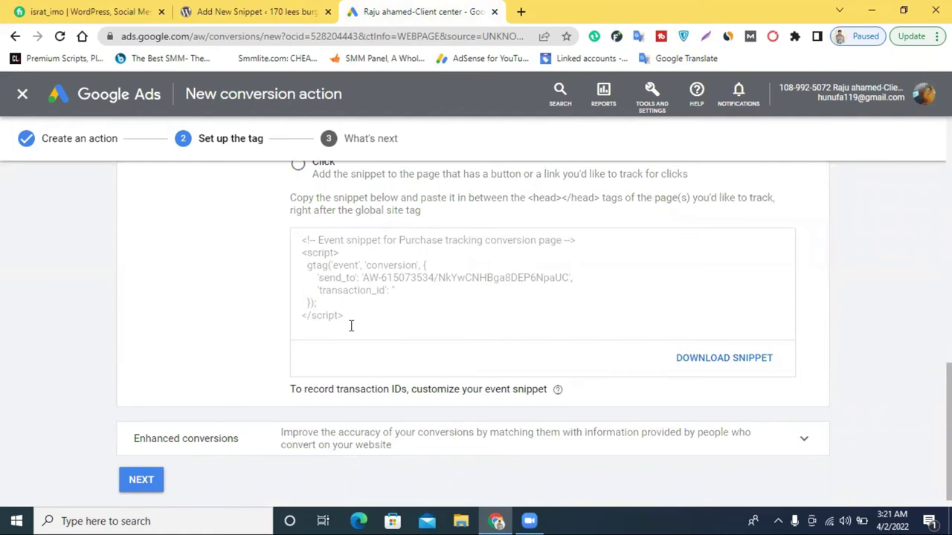
scroll(351, 326, "up", 1)
left_click_drag(352, 383, 304, 310)
right_click(396, 324)
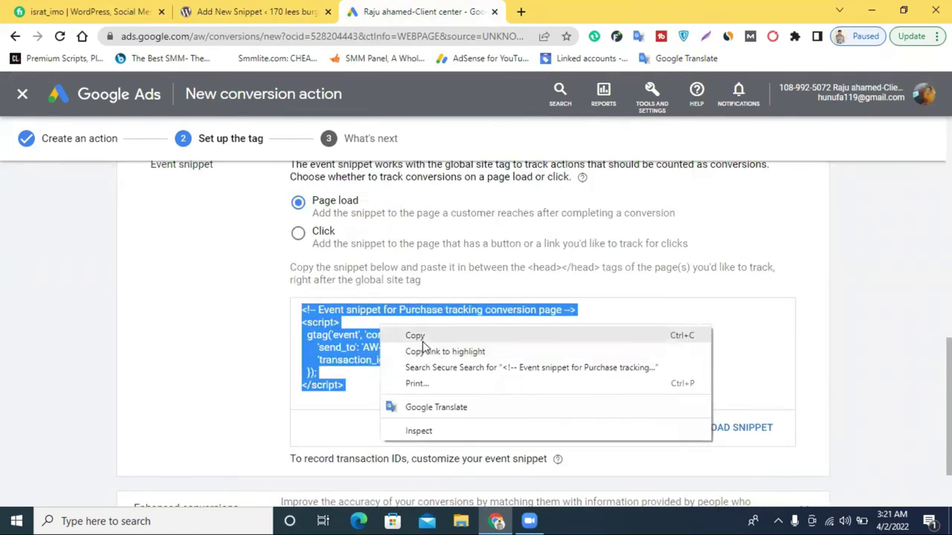
left_click(422, 336)
right_click(389, 344)
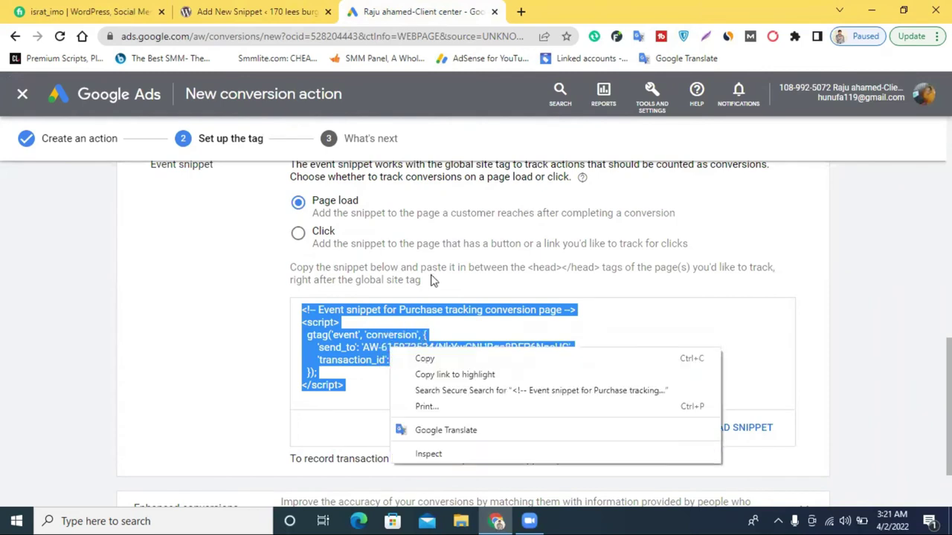
left_click(431, 354)
Return to WordPress and name the new HFCM snippet "conversion tag".
left_click(264, 12)
scroll(352, 261, "down", 5)
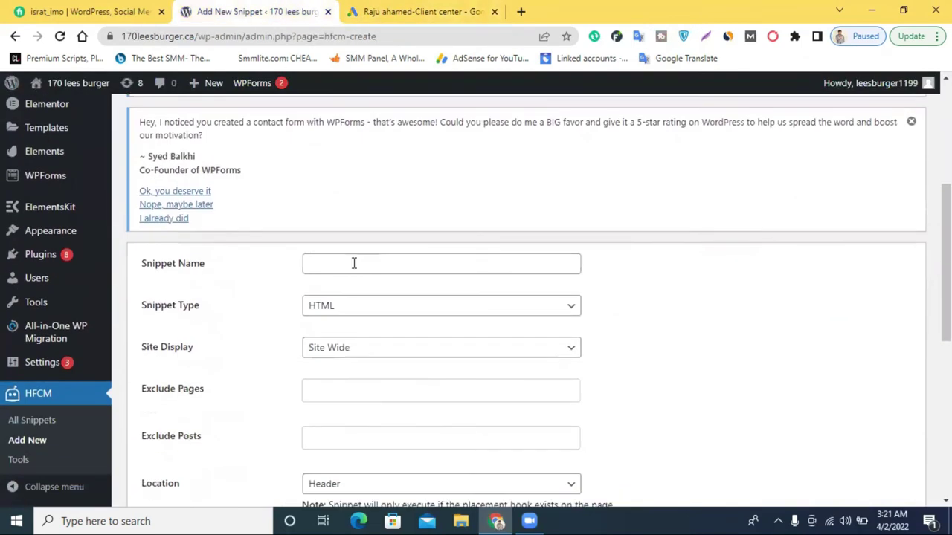
scroll(352, 253, "up", 1)
left_click(339, 264)
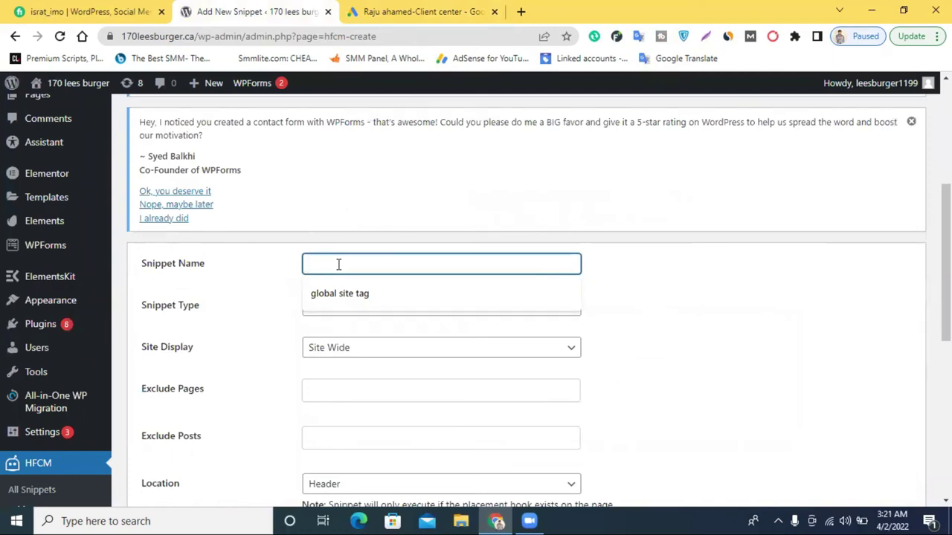
type("convar")
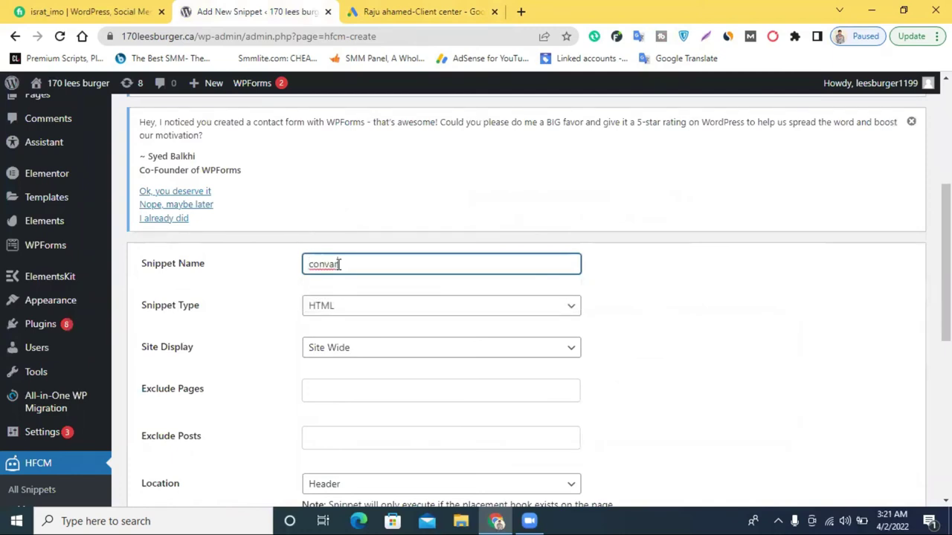
type("ion")
right_click(340, 264)
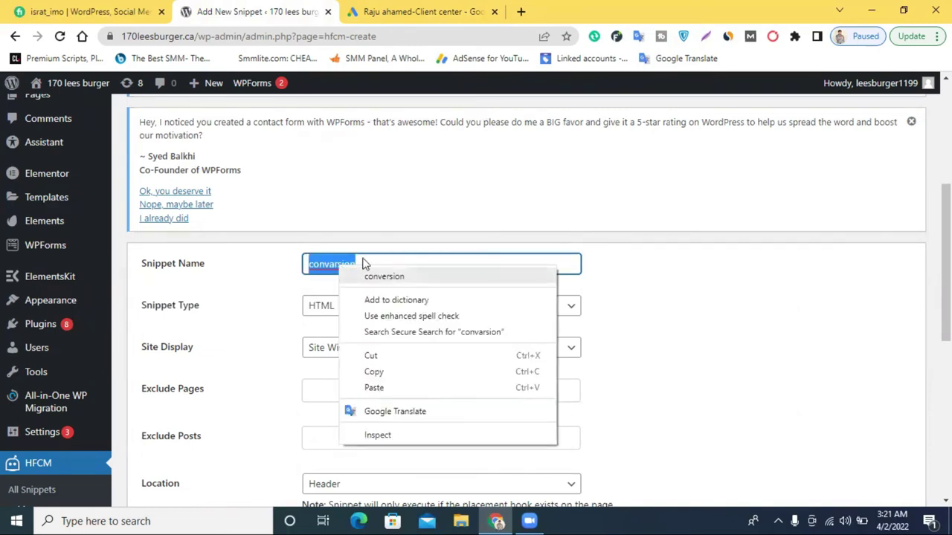
left_click(386, 274)
type("tag")
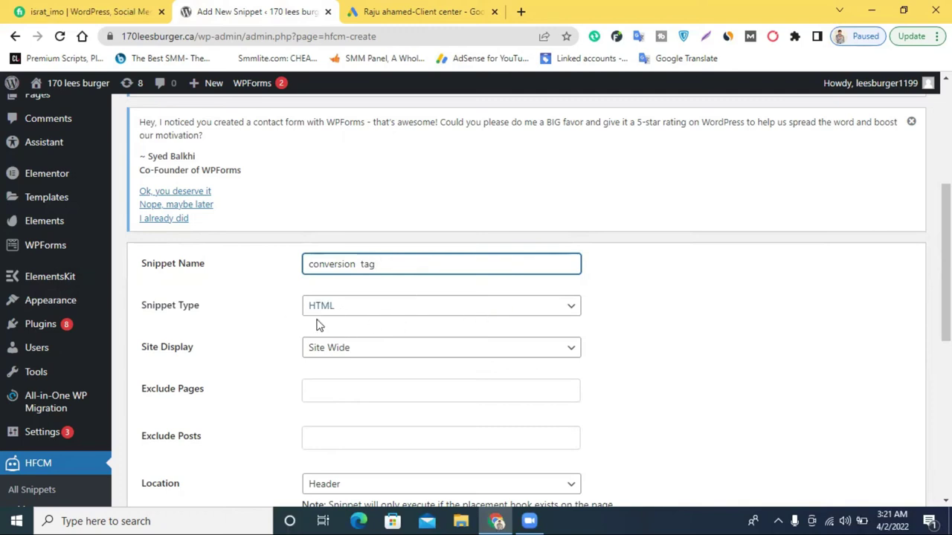
Set the conversion tag snippet's site display to Specific Pages and keep its location as Header.
left_click(347, 353)
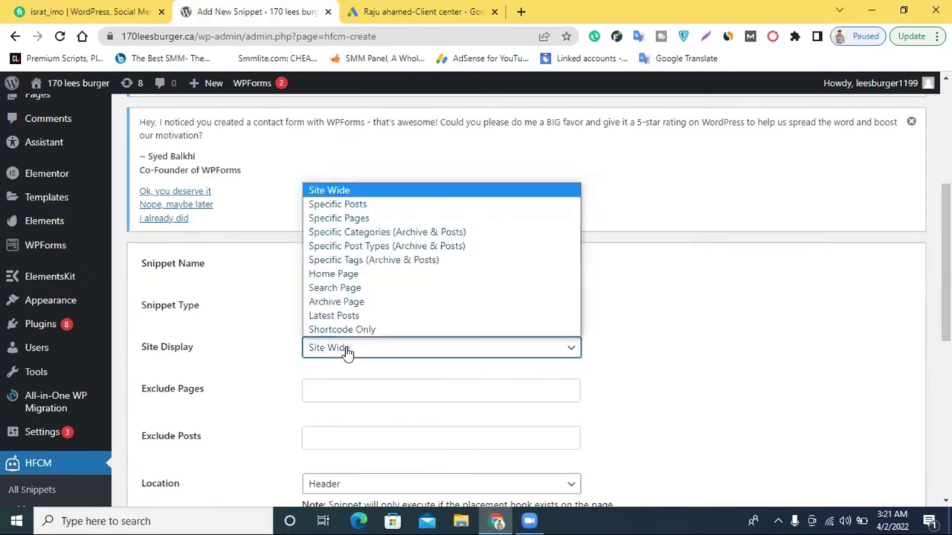
left_click(368, 220)
scroll(408, 251, "down", 2)
left_click(343, 300)
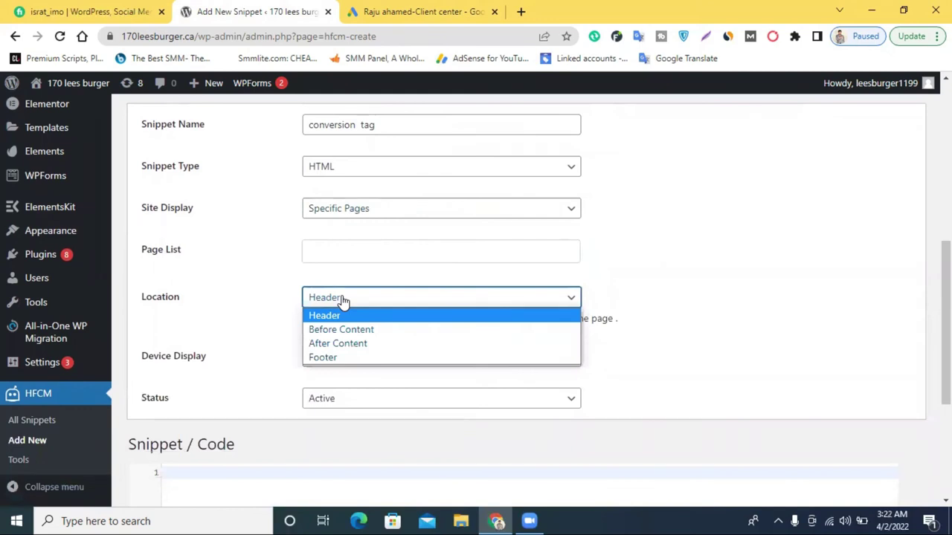
Look through the snippet's page list and search it for "thanks".
left_click(350, 255)
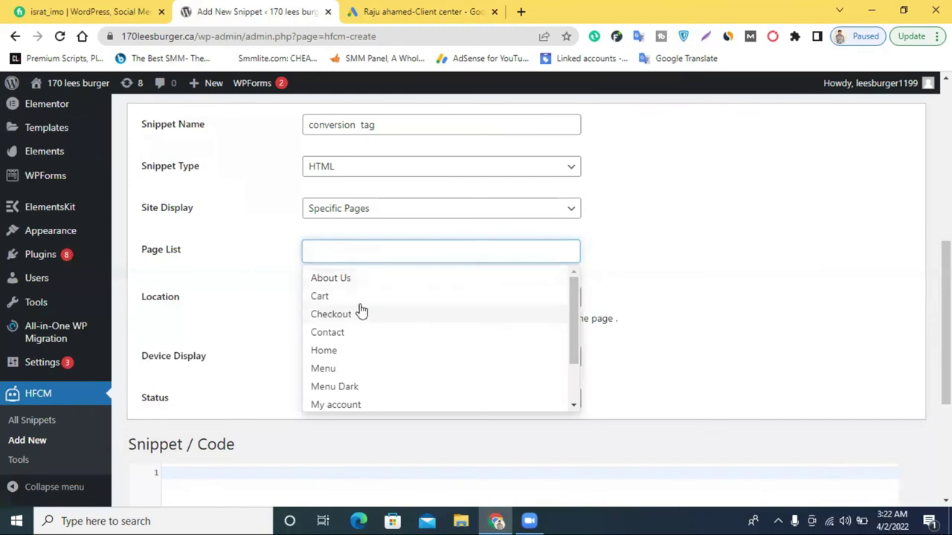
scroll(360, 310, "down", 1)
scroll(359, 311, "down", 2)
scroll(365, 257, "up", 3)
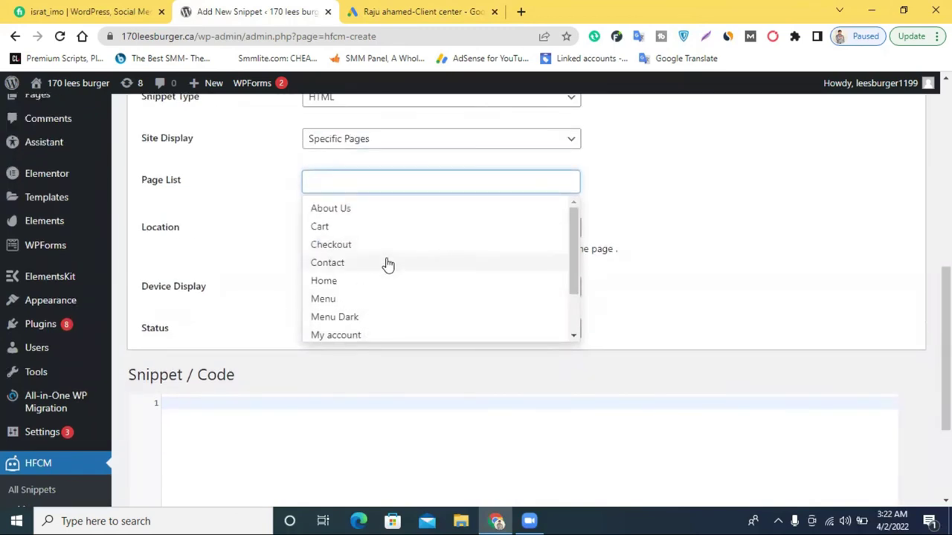
type("thanks")
Paste the event snippet code into the conversion tag's code area and save the snippet.
scroll(409, 183, "down", 1)
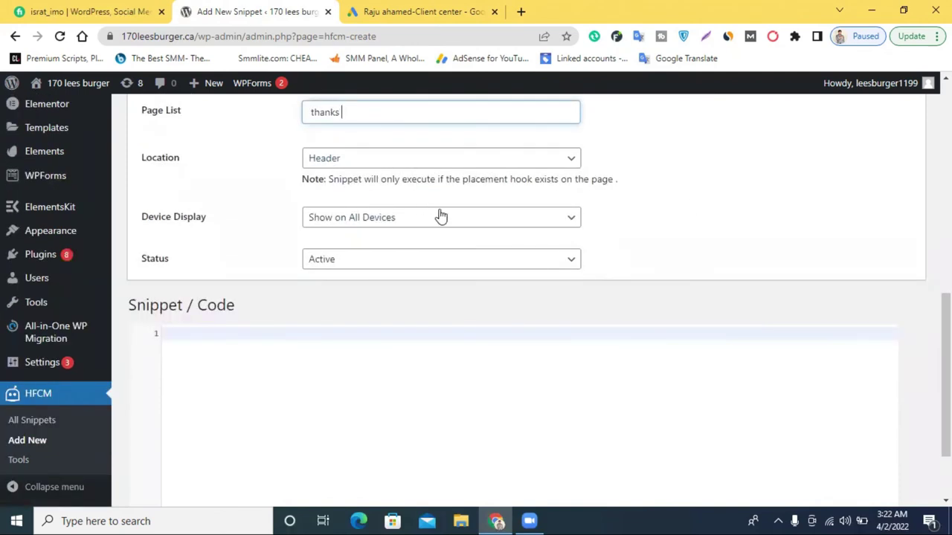
scroll(441, 215, "down", 3)
right_click(234, 269)
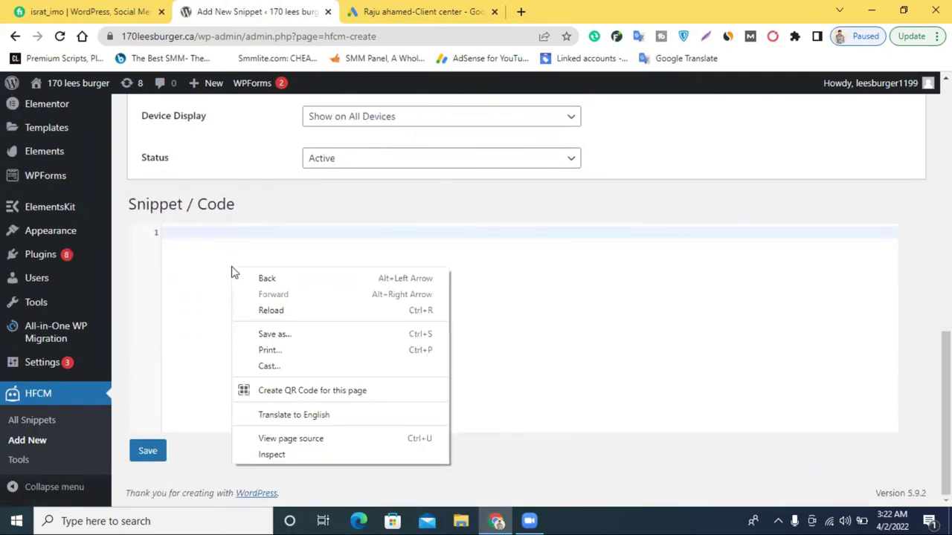
left_click(197, 231)
key("ctrl+v")
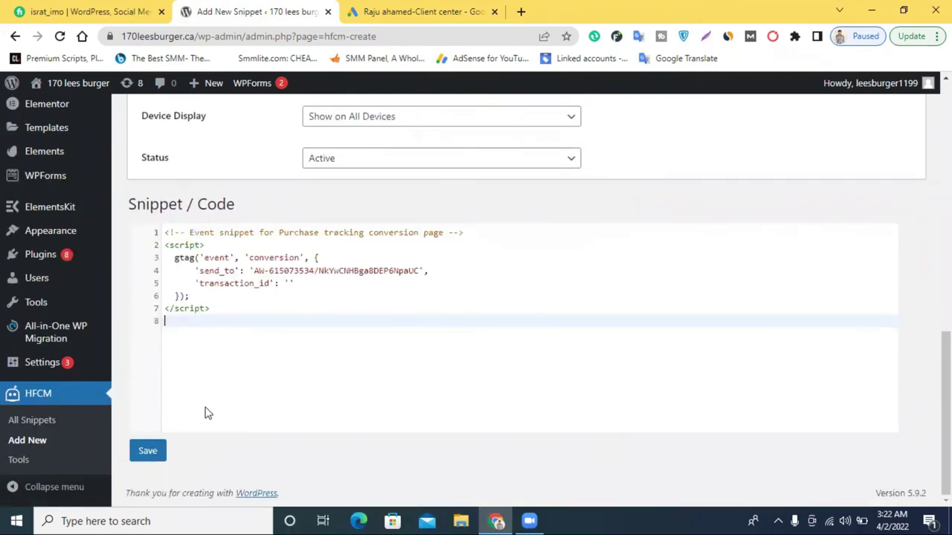
left_click(147, 450)
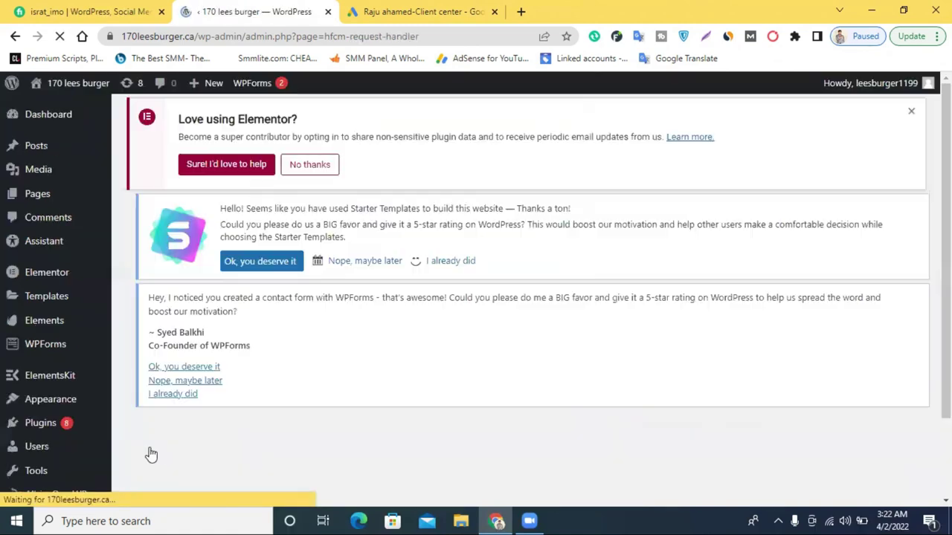
scroll(374, 325, "down", 5)
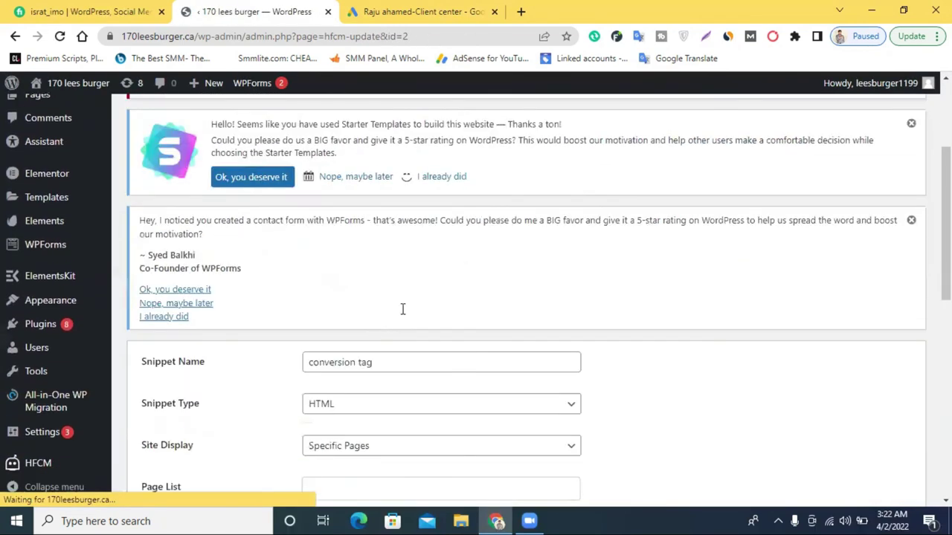
scroll(431, 306, "down", 5)
scroll(431, 307, "up", 6)
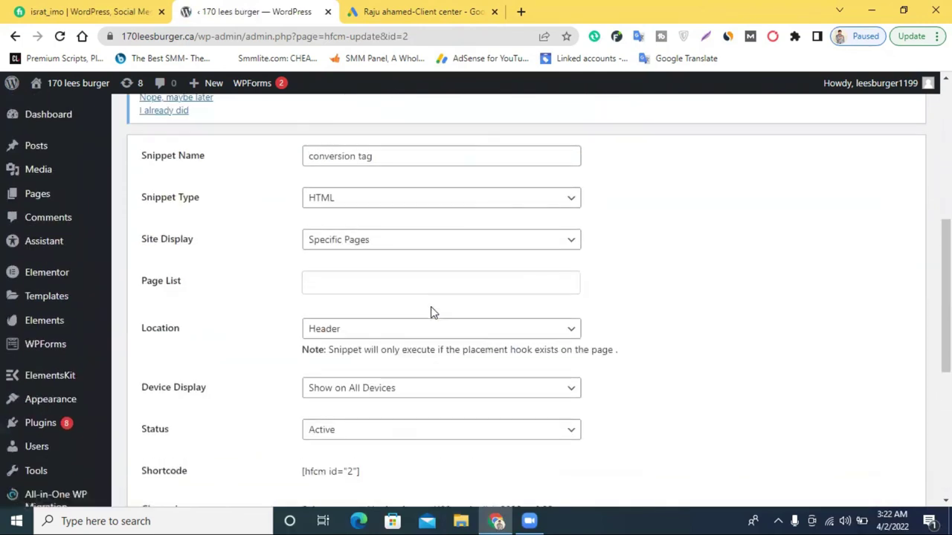
Switch to Google Ads and expand the Enhanced conversions settings below the event snippet.
left_click(424, 9)
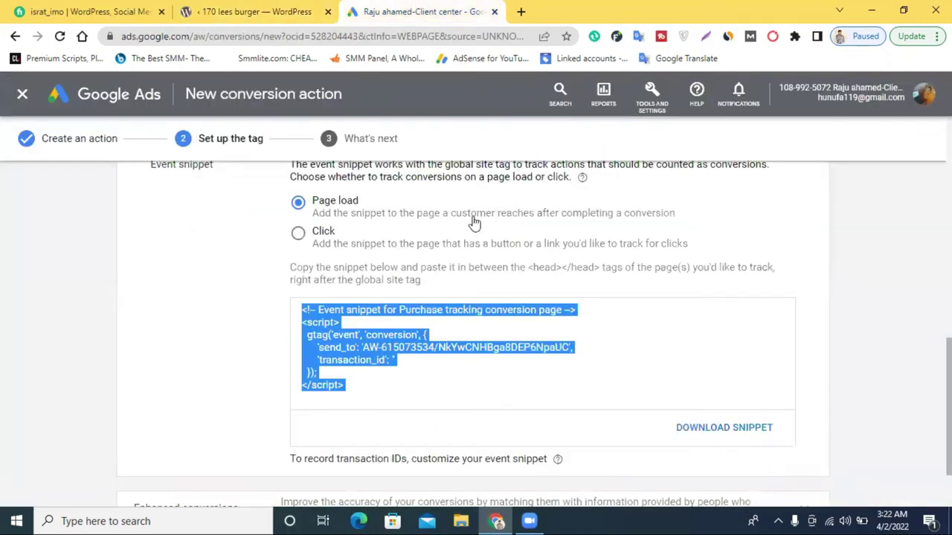
scroll(475, 230, "down", 2)
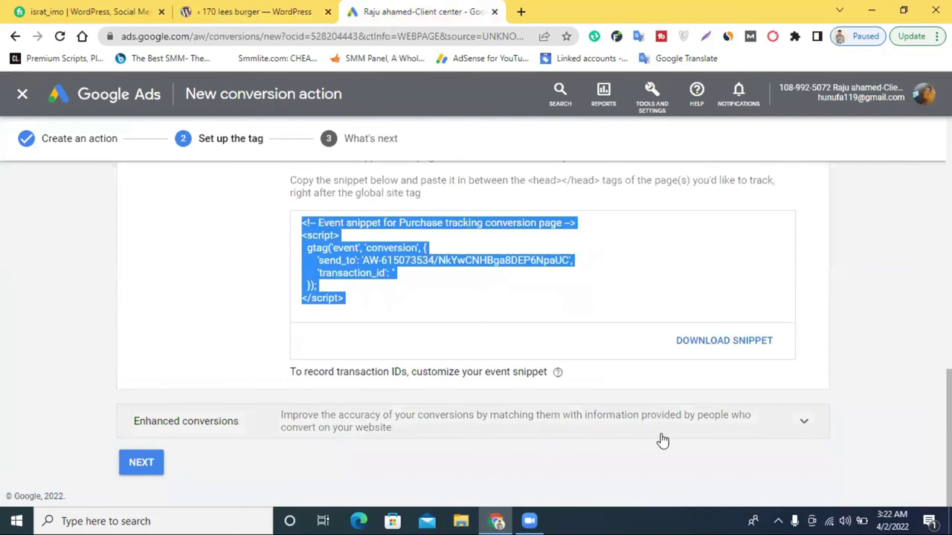
left_click(748, 420)
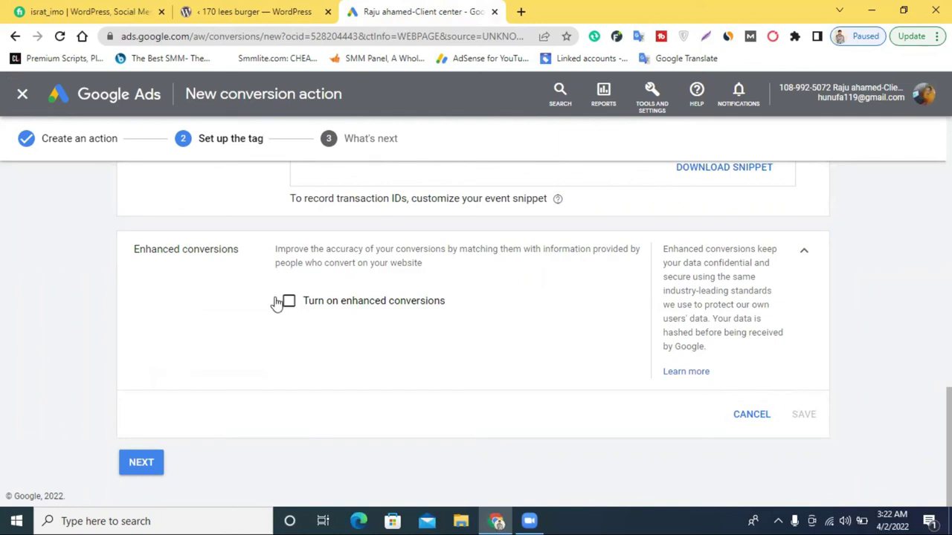
Open the list of all HFCM snippets in WordPress and review the status and display settings of both tags.
left_click(260, 11)
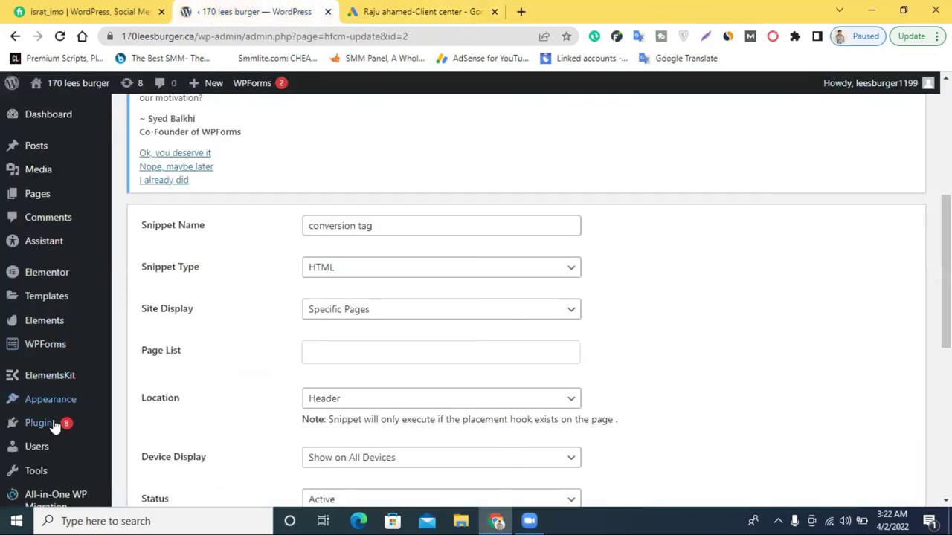
scroll(48, 453, "down", 3)
left_click(36, 466)
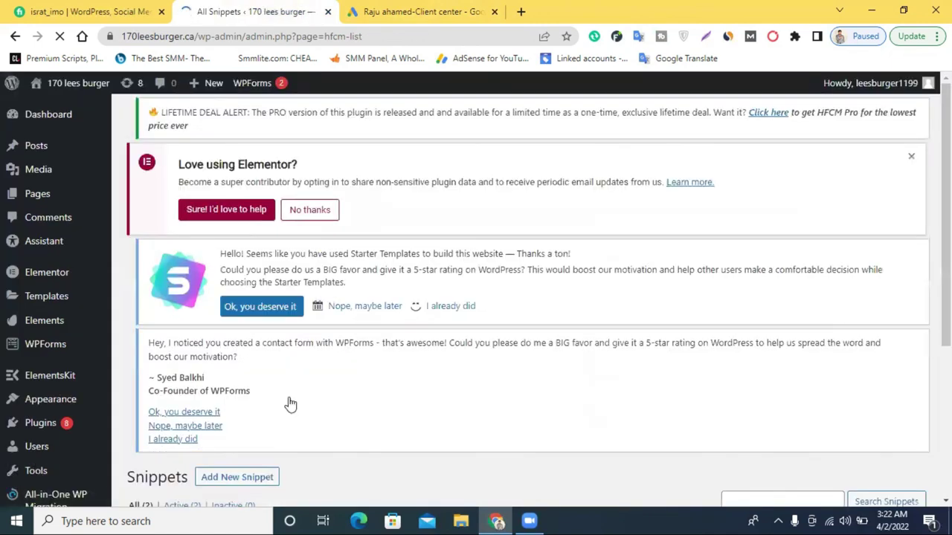
scroll(298, 402, "down", 3)
scroll(305, 394, "down", 1)
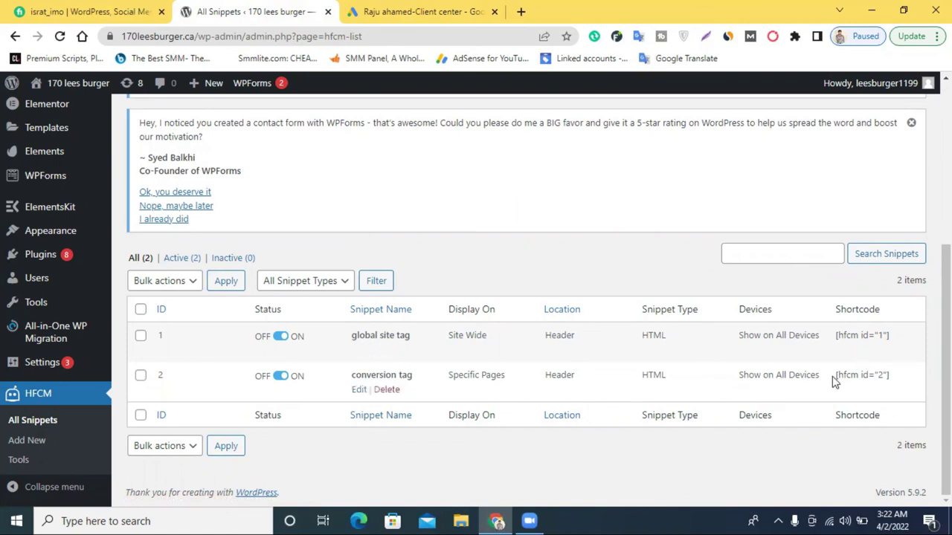
Finish the Purchase tracking conversion action setup in Google Ads and check its status details in the conversions summary.
left_click(410, 12)
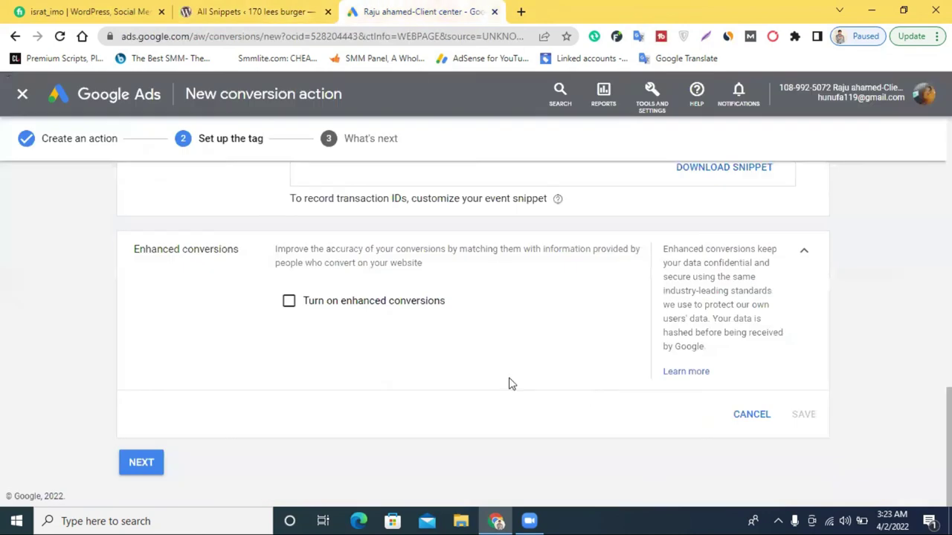
left_click(141, 462)
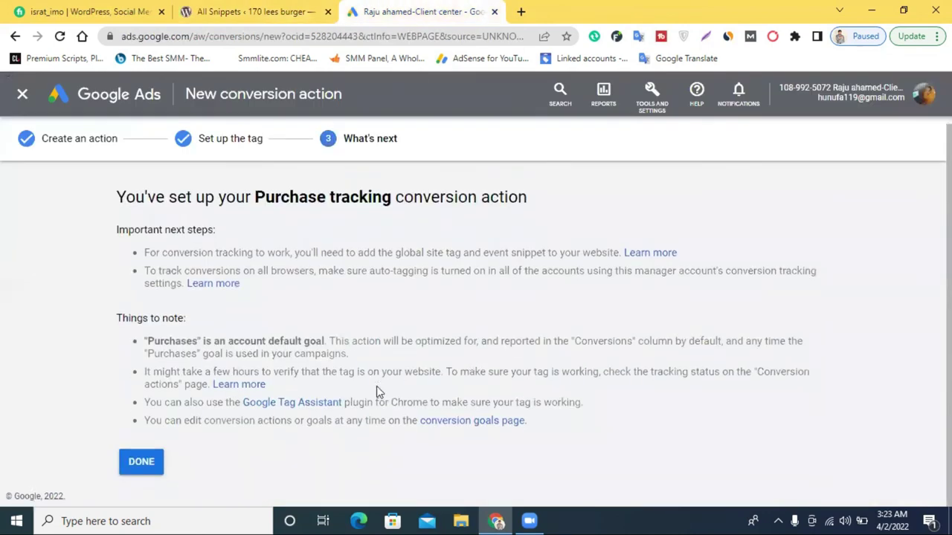
left_click(142, 462)
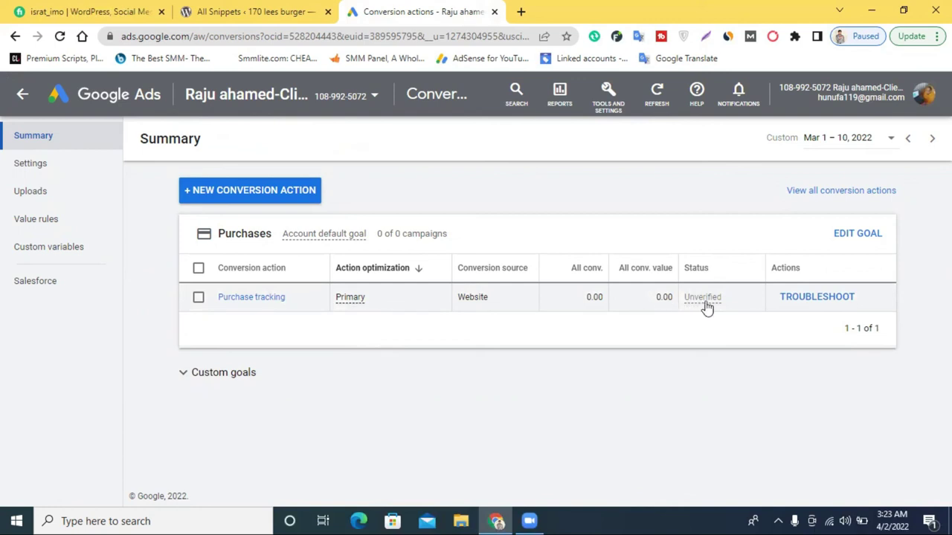
mouse_move(707, 308)
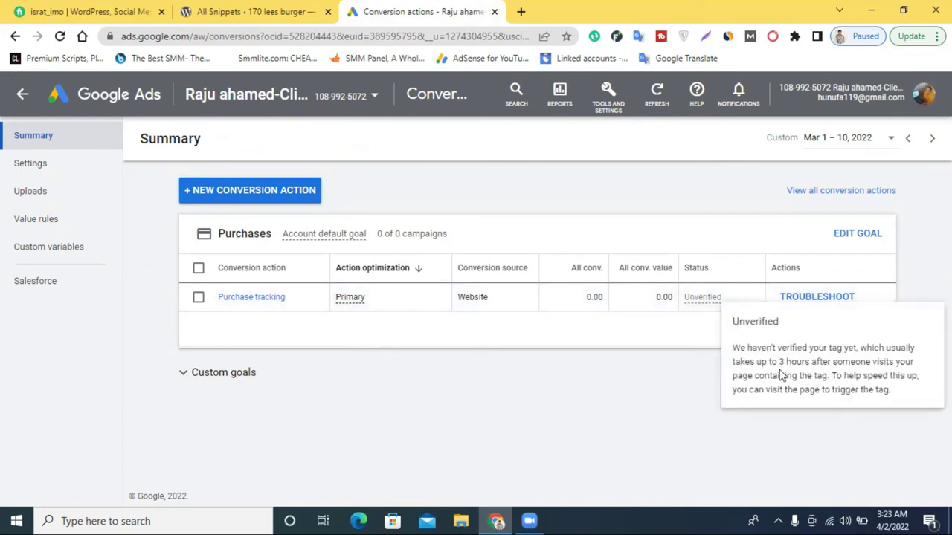